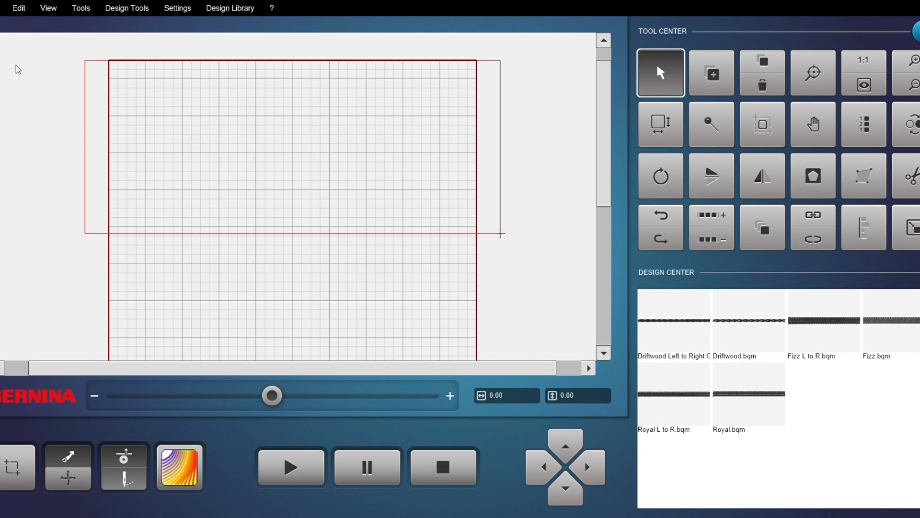
Step: Open the quilt size settings and confirm them unchanged
click(667, 128)
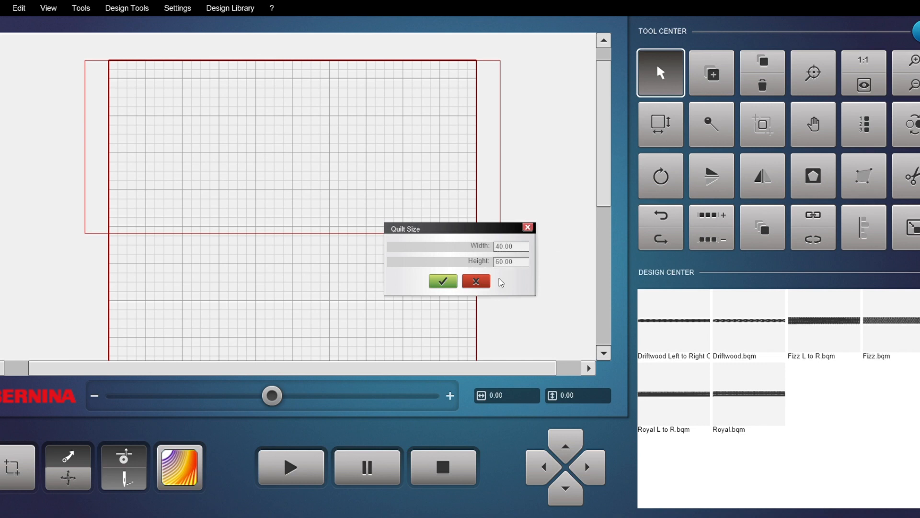
click(442, 282)
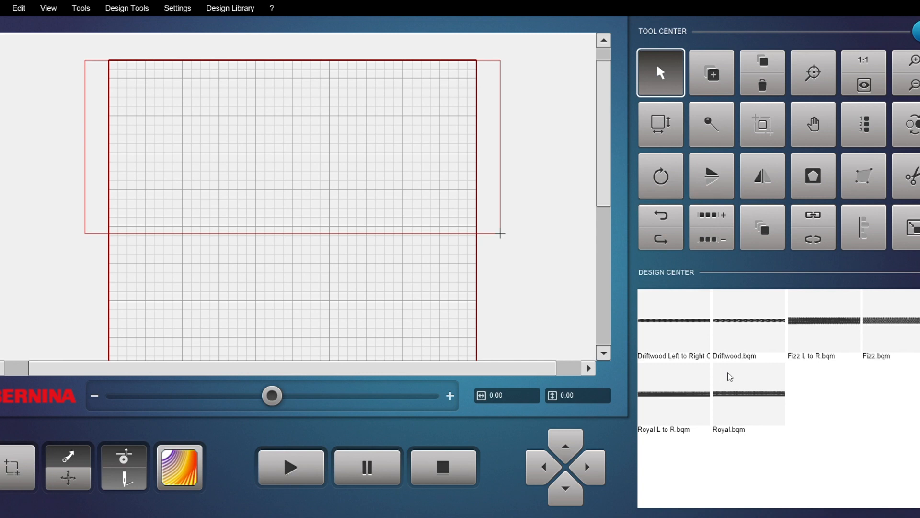
Step: Place the Royal.bqm design as a row across the top of the quilt, extending past both side edges
click(751, 394)
drag(541, 264, 150, 108)
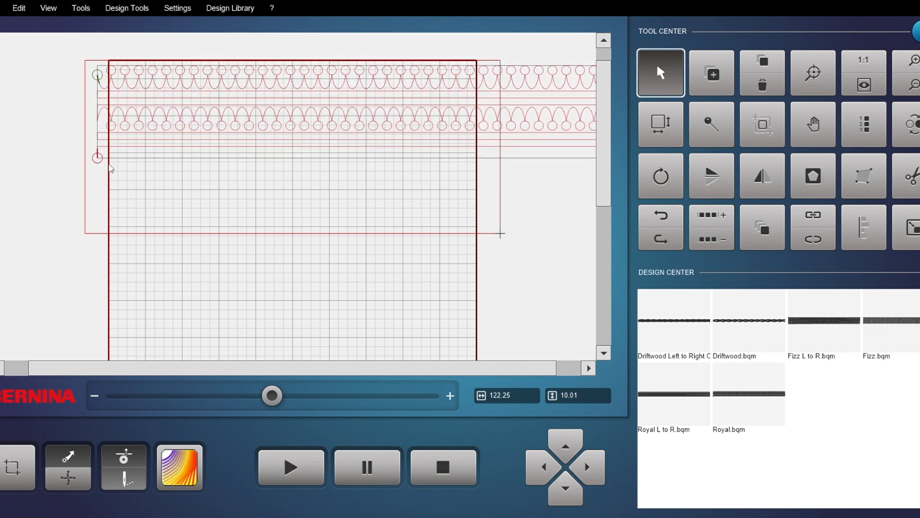
drag(525, 127, 406, 132)
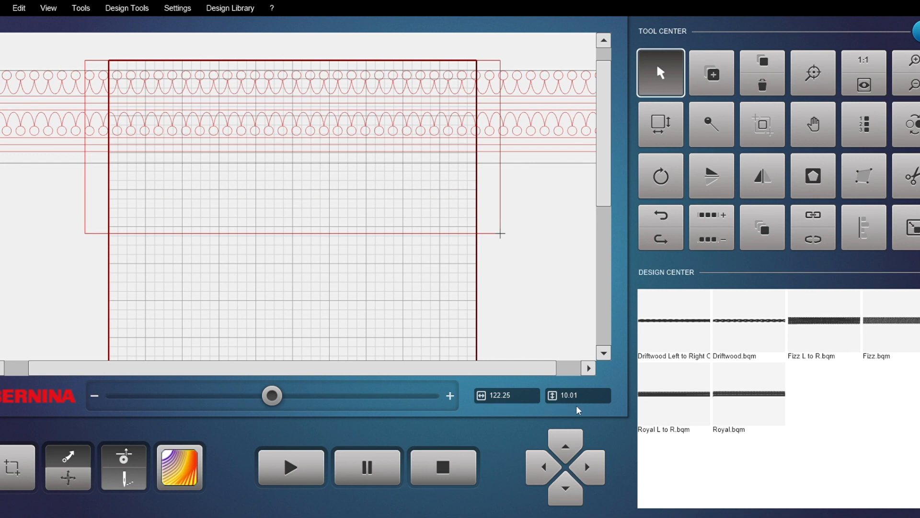
drag(357, 115, 410, 110)
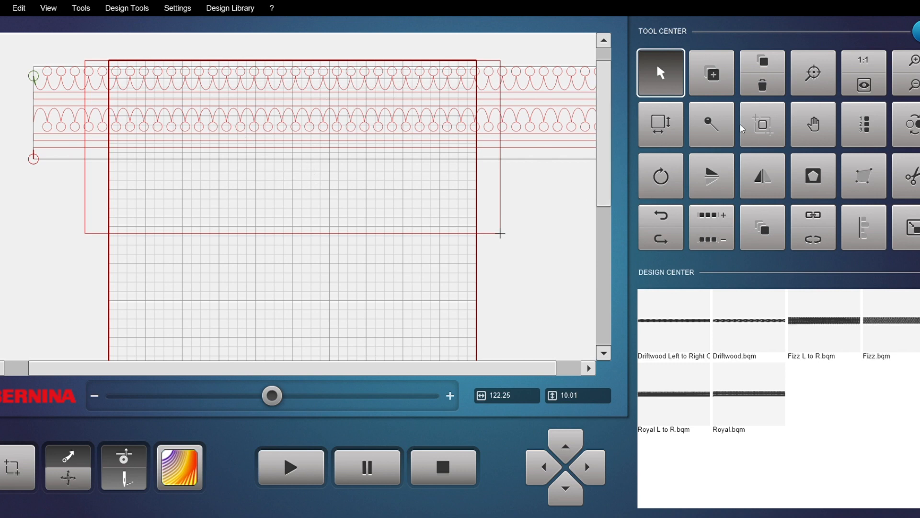
Step: Shift the Royal row further left so it begins beyond the quilt's left edge
click(872, 56)
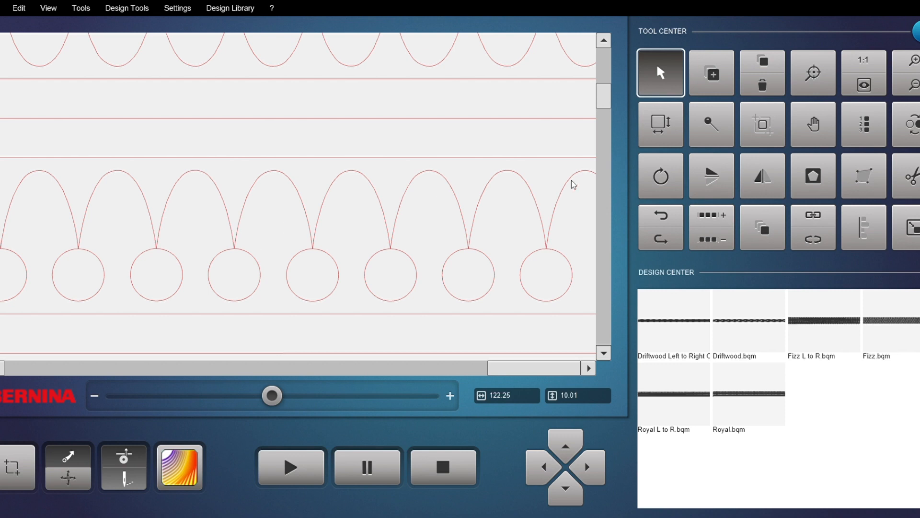
click(865, 86)
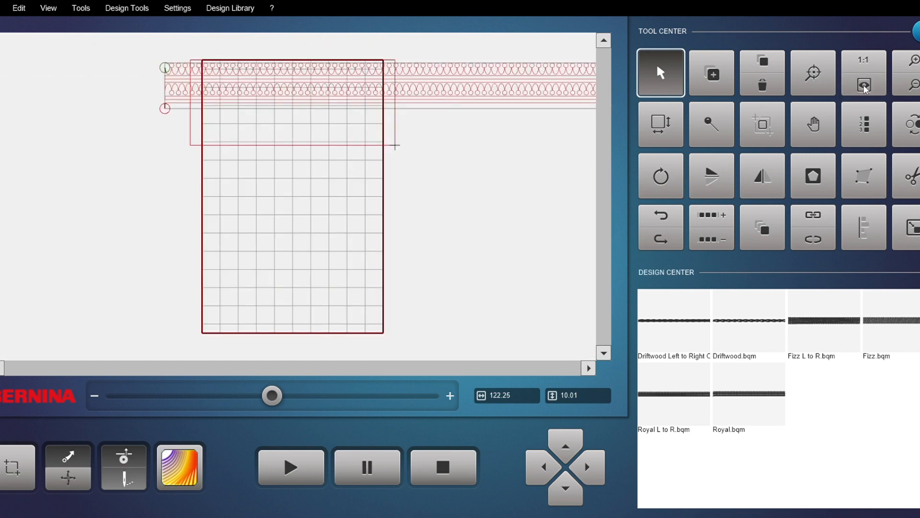
drag(505, 96, 441, 94)
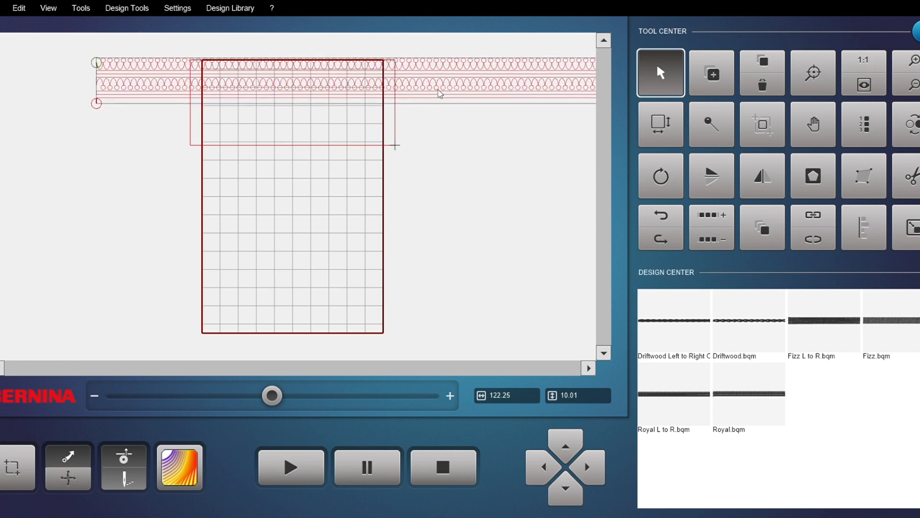
scroll(362, 62, up, 2)
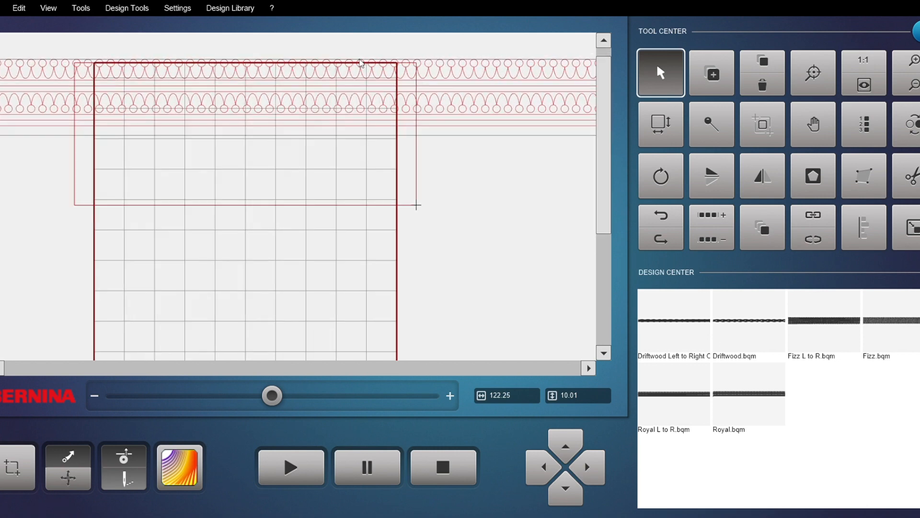
scroll(361, 63, up, 3)
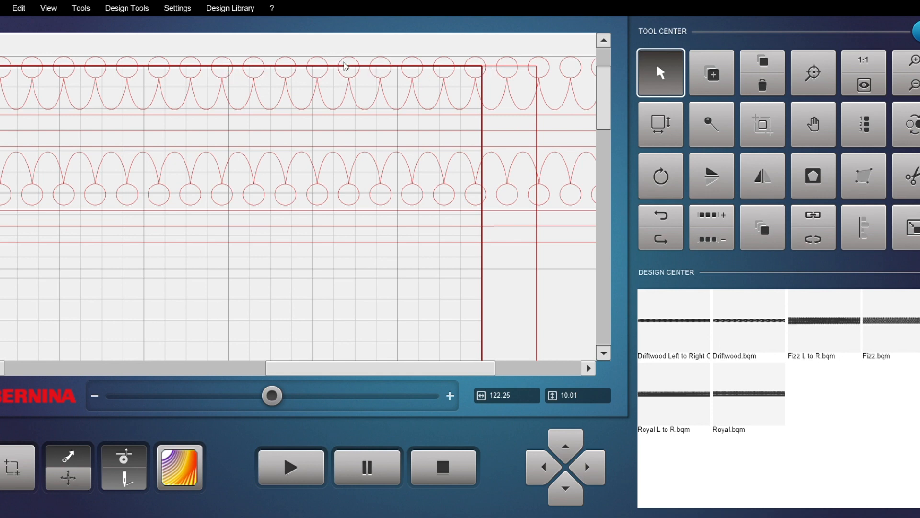
scroll(339, 65, down, 4)
click(812, 85)
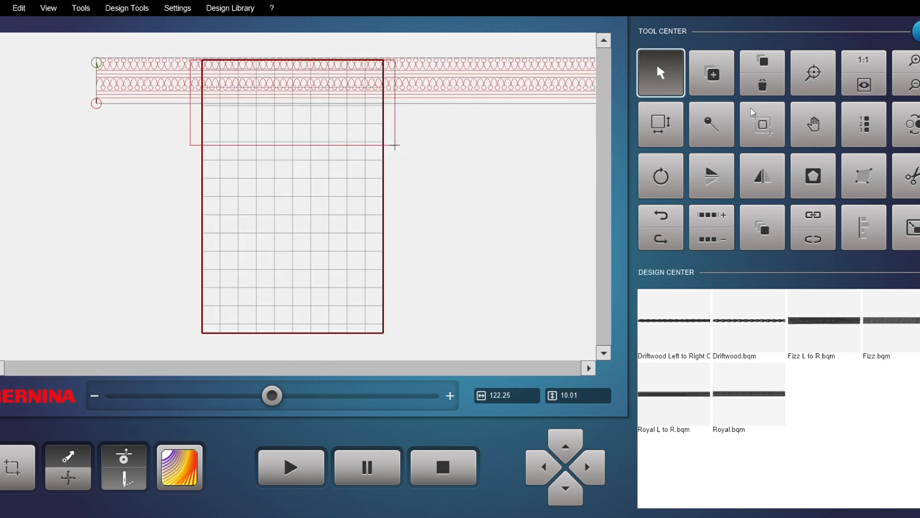
drag(468, 86, 438, 85)
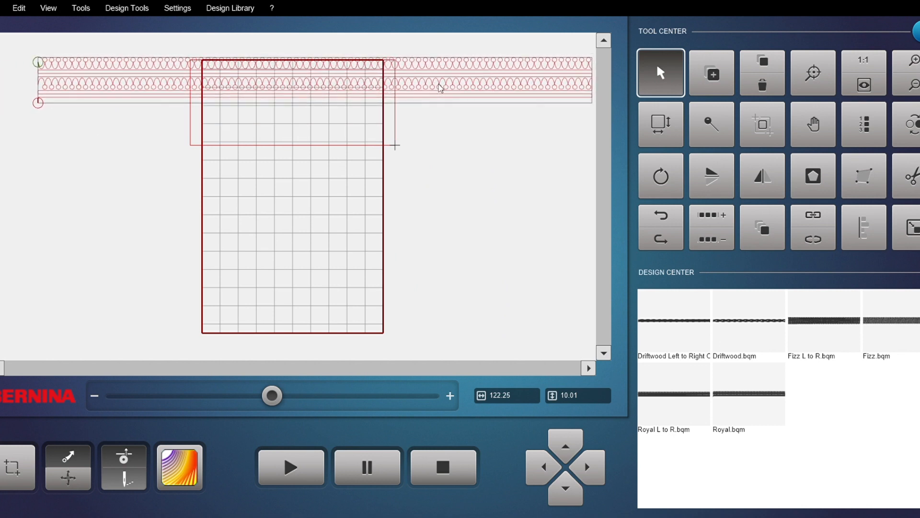
Step: Multiply the Royal row to 2 copies down and tighten the vertical spacing between the rows
click(766, 227)
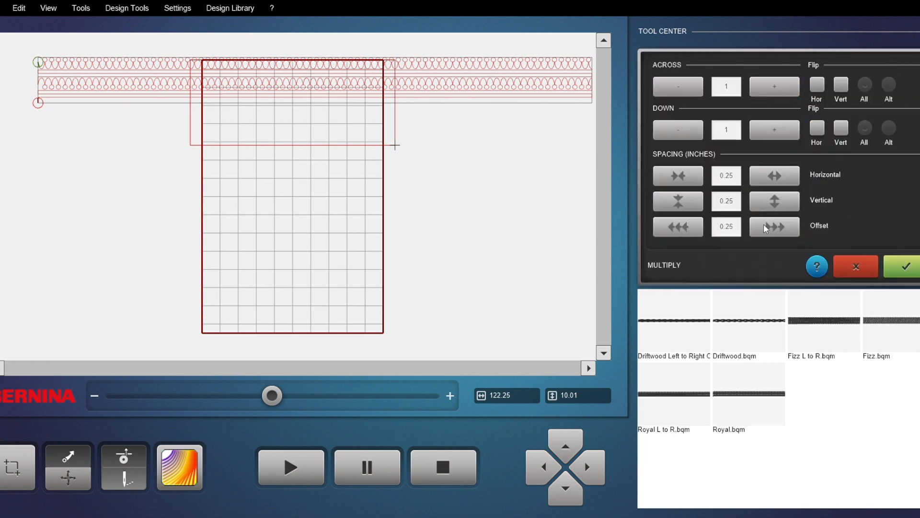
click(765, 136)
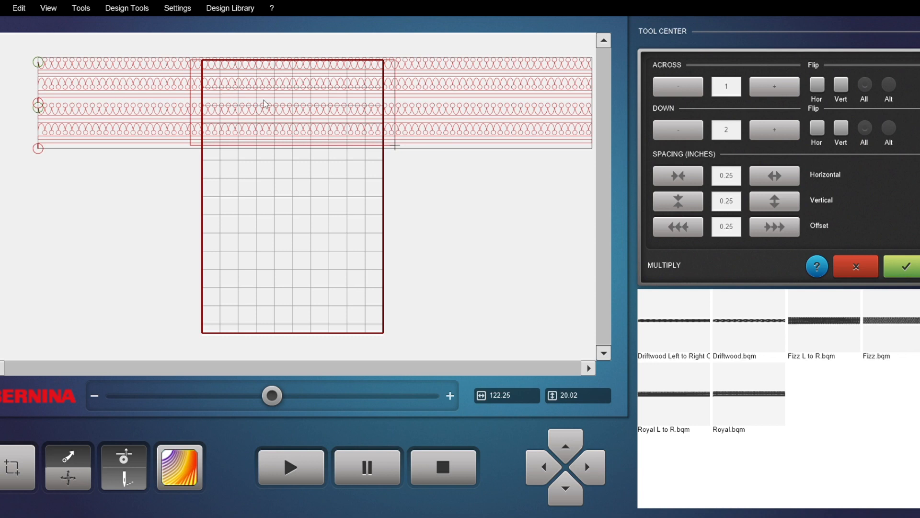
click(678, 201)
click(678, 201)
click(678, 201)
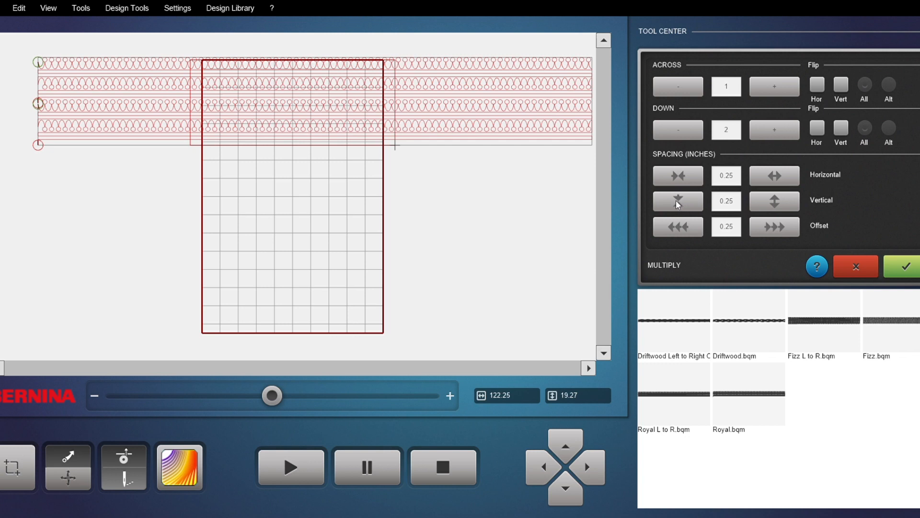
click(676, 205)
click(769, 203)
Step: Increase the copies down to 7 and apply the multiply
click(774, 128)
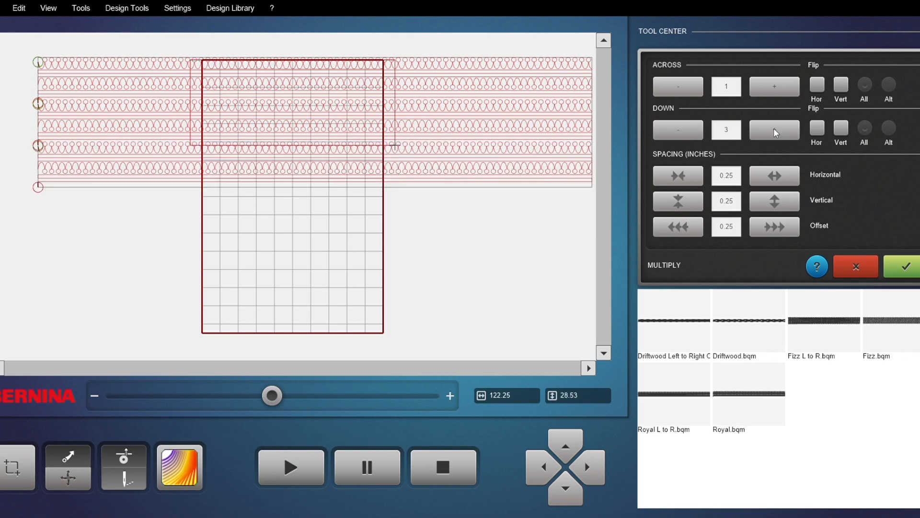
click(774, 128)
click(773, 128)
click(772, 129)
click(772, 128)
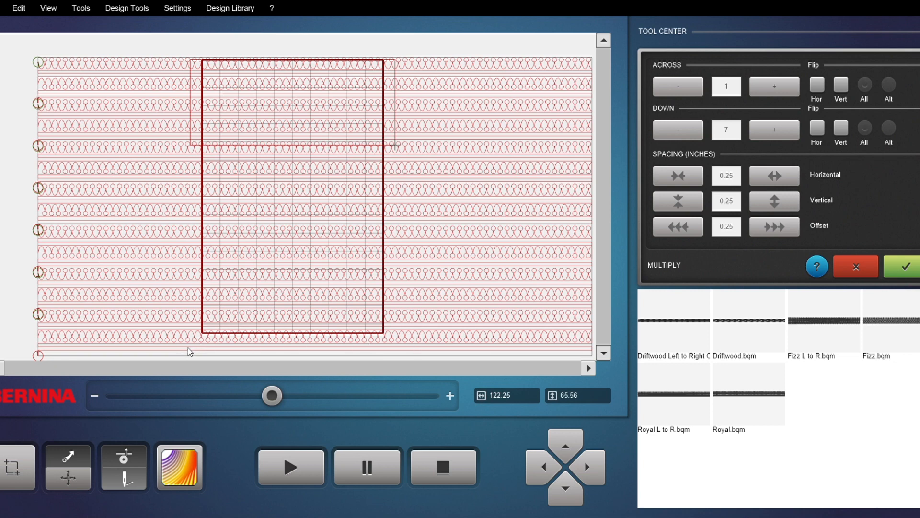
click(907, 269)
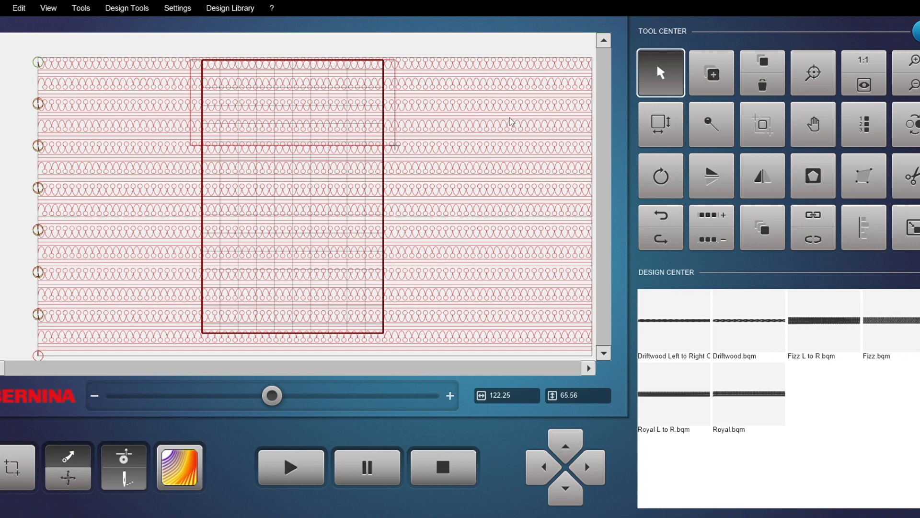
Step: Break the multiplied set apart into separate rows
scroll(526, 168, down, 1)
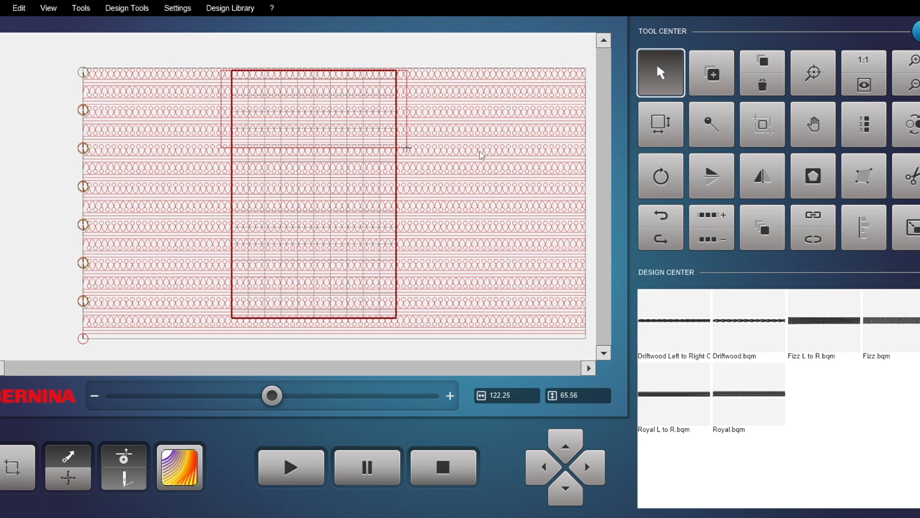
click(814, 243)
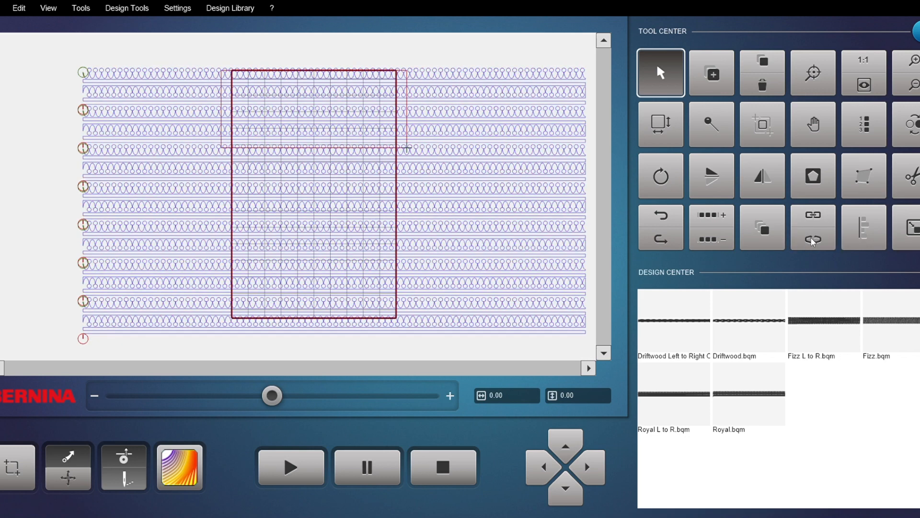
Step: Select the second row and zoom in to examine where the rows start and end at the quilt edges
click(450, 79)
click(453, 121)
scroll(407, 136, up, 3)
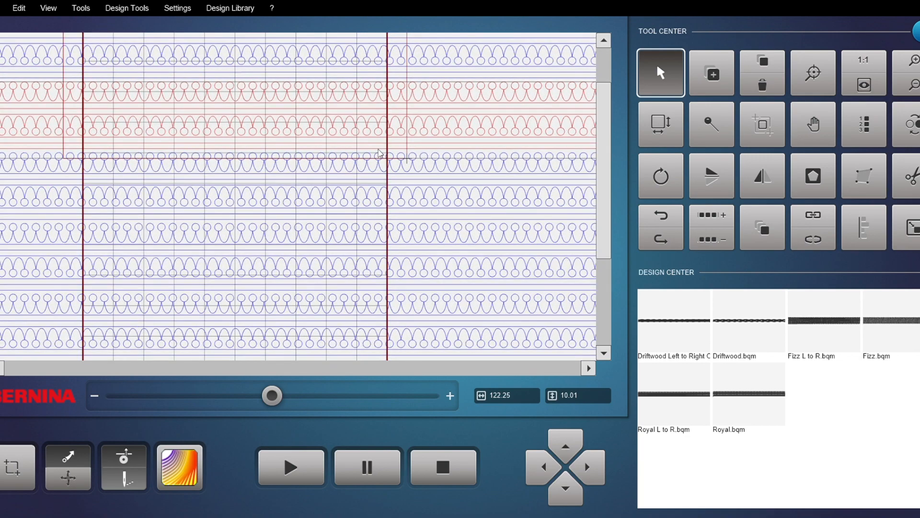
scroll(374, 162, down, 2)
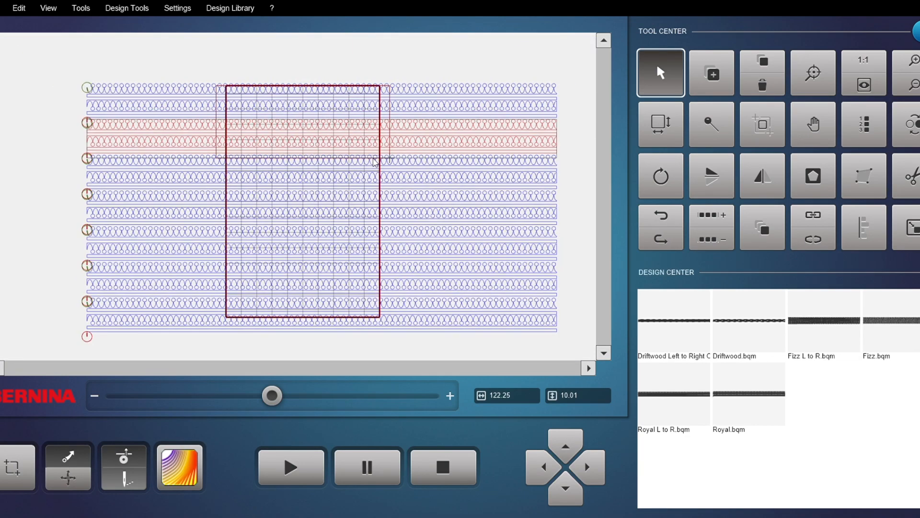
scroll(374, 162, up, 1)
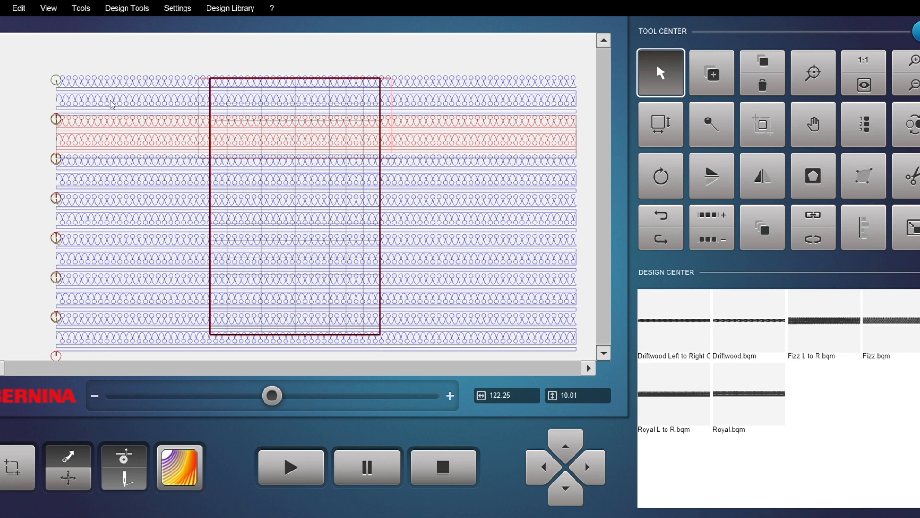
click(918, 133)
scroll(43, 127, up, 5)
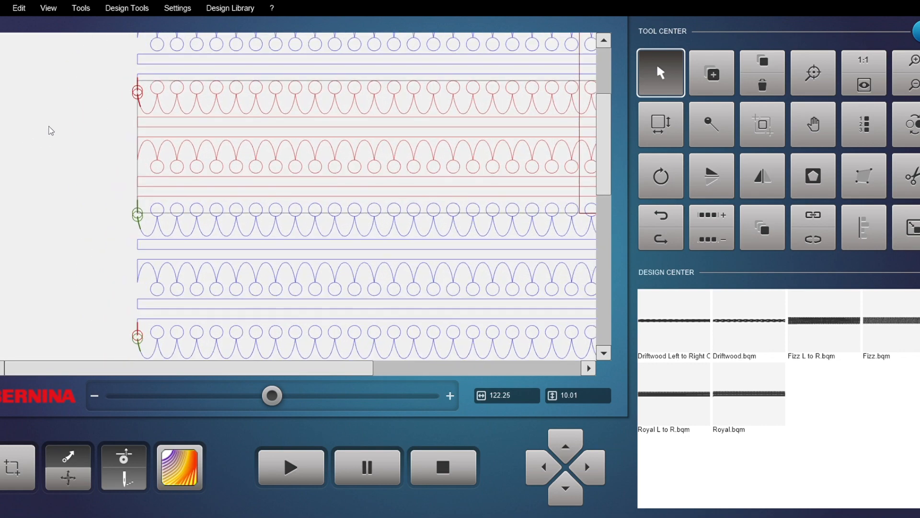
scroll(150, 105, down, 6)
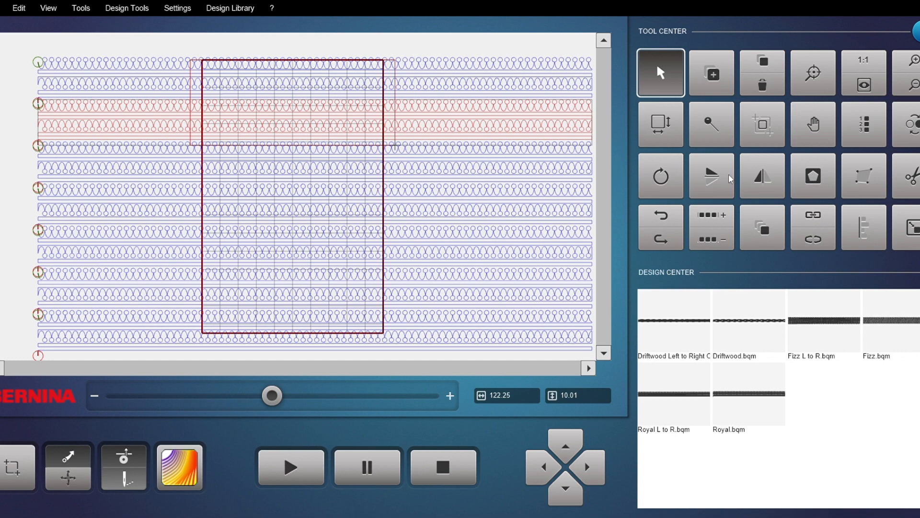
scroll(9, 161, up, 5)
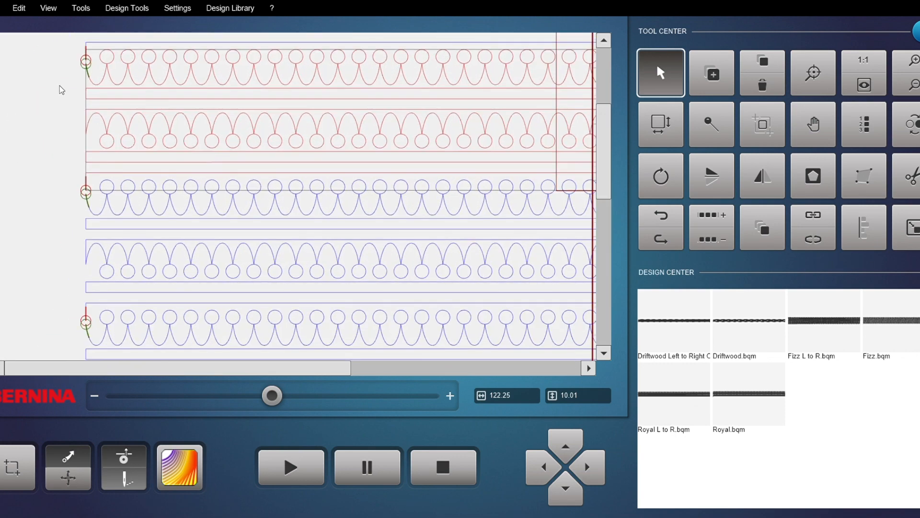
scroll(87, 70, up, 1)
scroll(342, 110, down, 4)
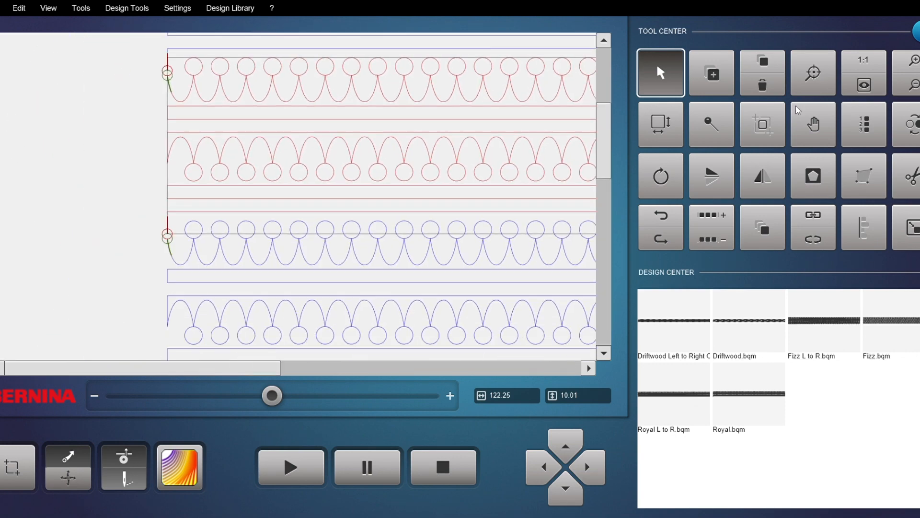
click(864, 86)
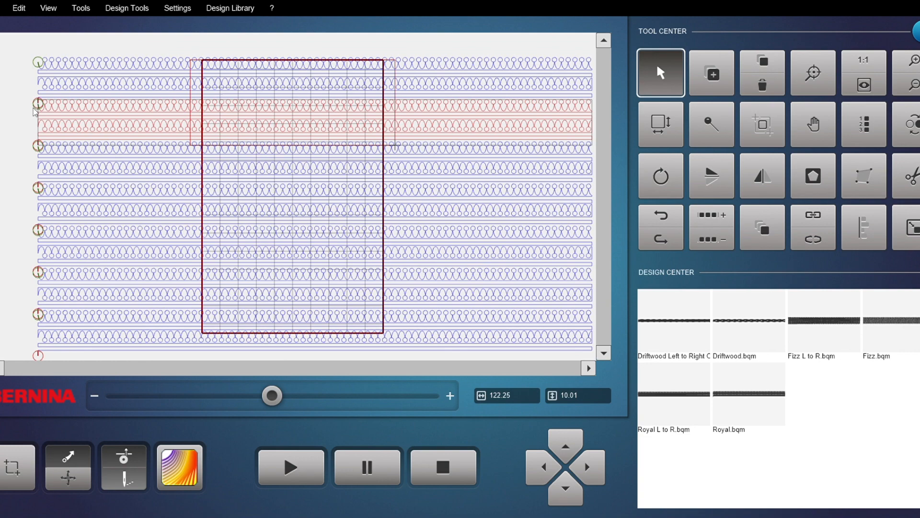
scroll(276, 104, down, 2)
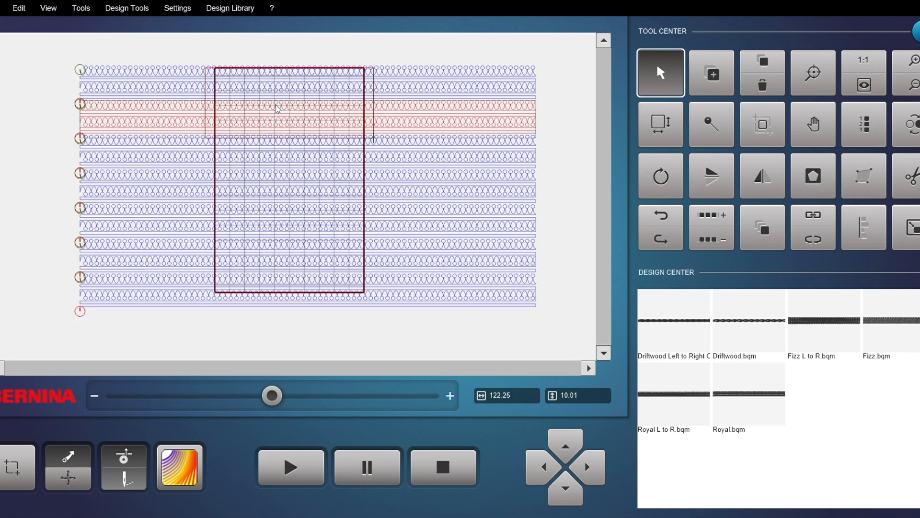
scroll(303, 85, up, 2)
Step: Link the top row to the second row with the Connect tool's Link method
click(290, 84)
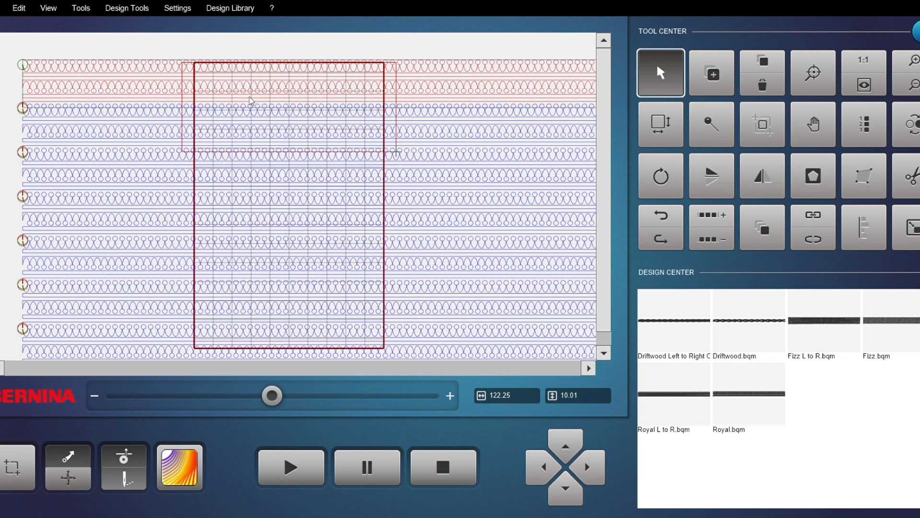
click(813, 220)
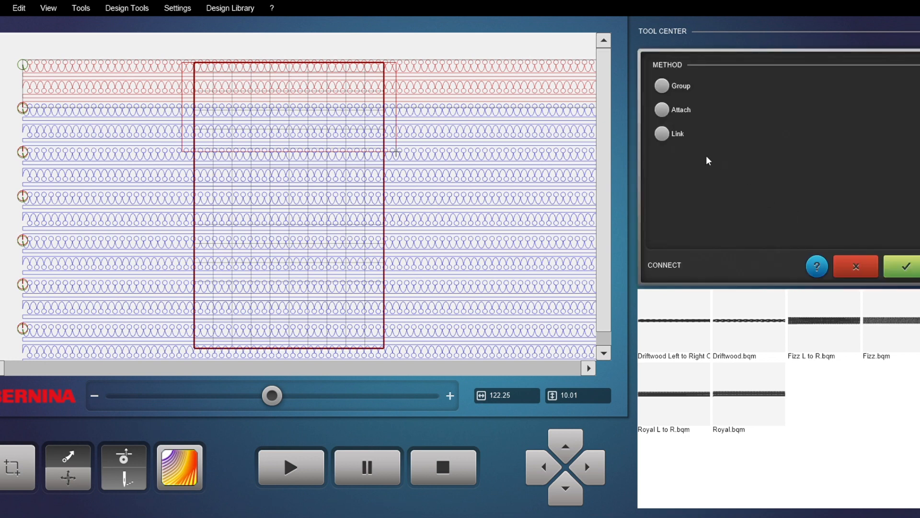
click(662, 134)
click(146, 128)
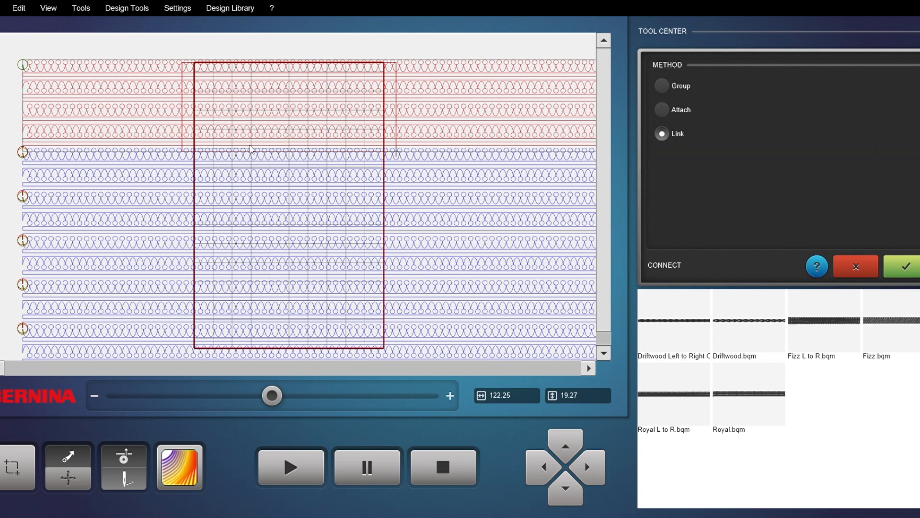
click(908, 267)
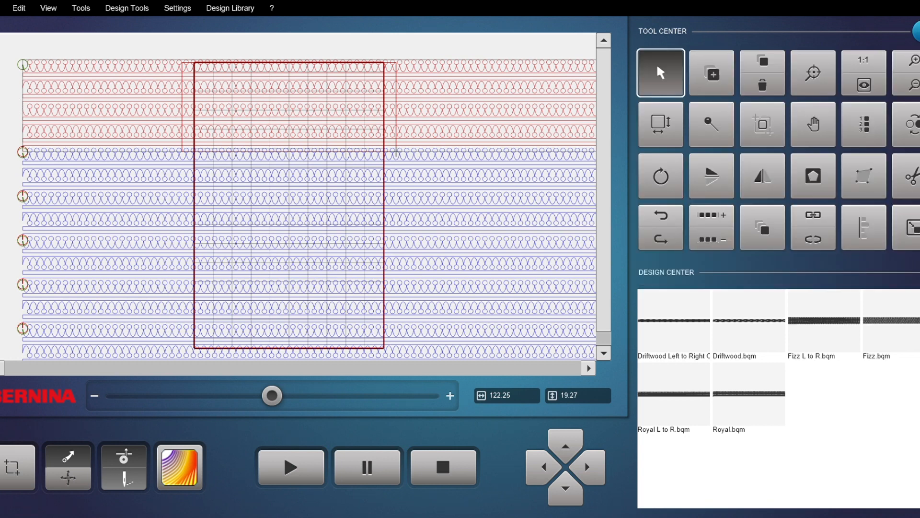
click(871, 91)
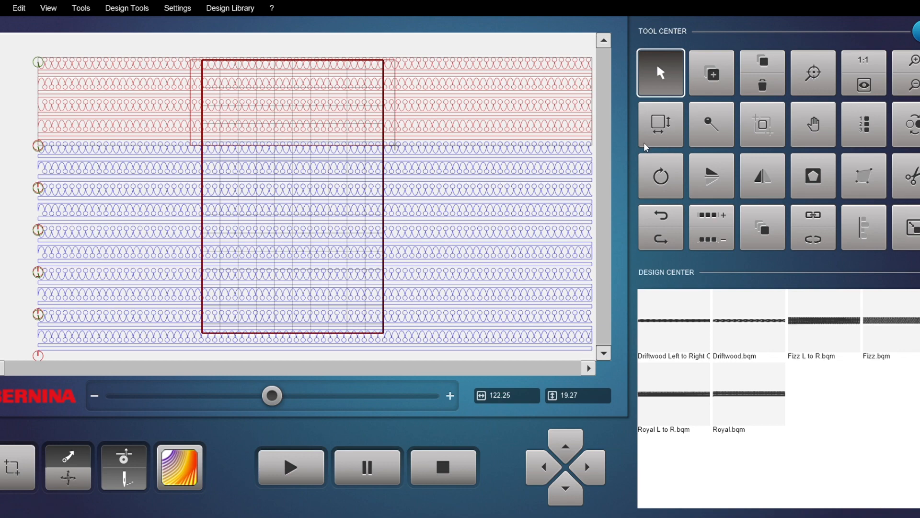
scroll(240, 73, up, 4)
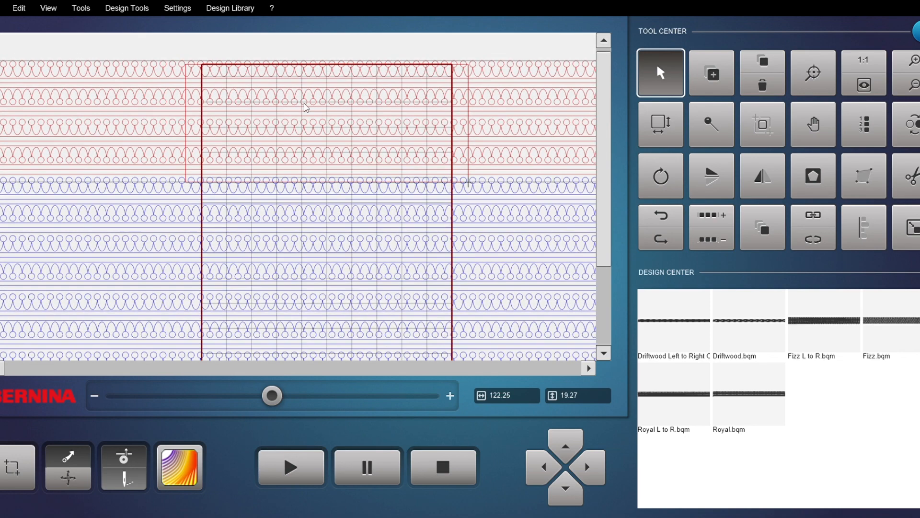
Step: Trim the linked rows horizontally along the quilt's top edge with Invert turned on
scroll(306, 108, down, 1)
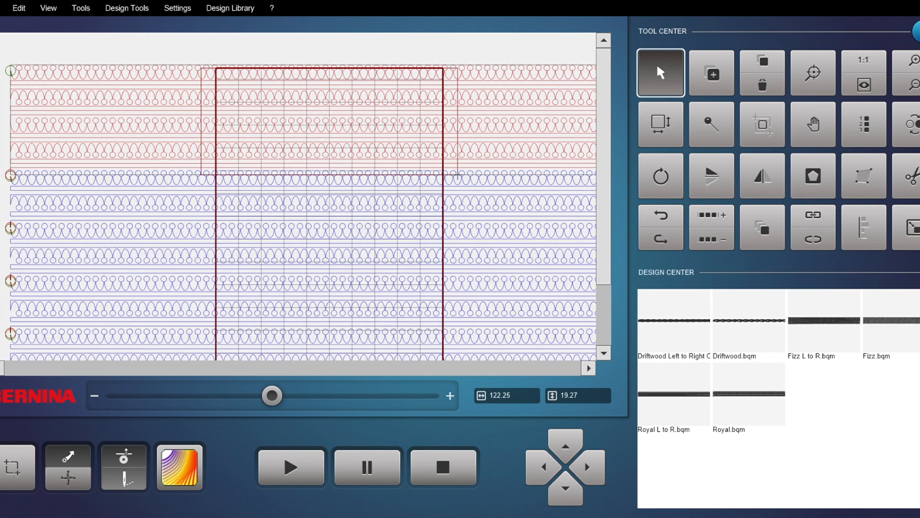
click(908, 176)
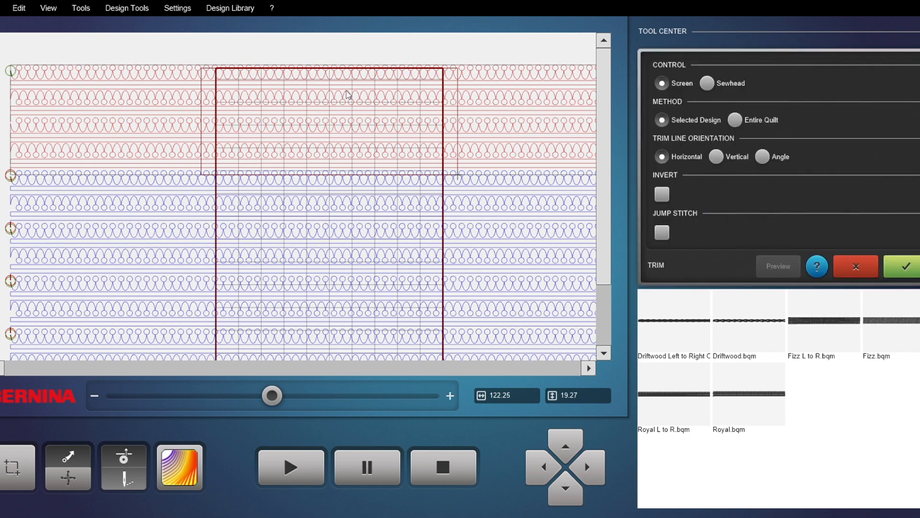
scroll(288, 69, up, 4)
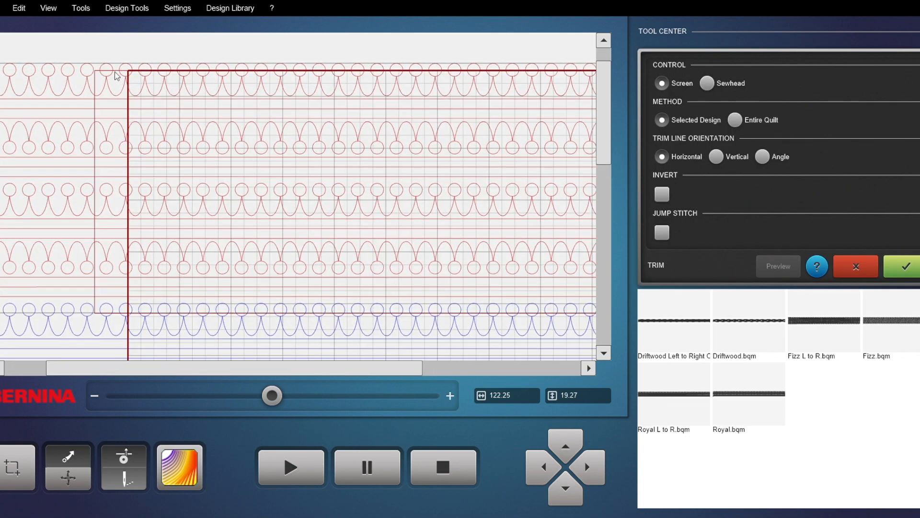
click(120, 72)
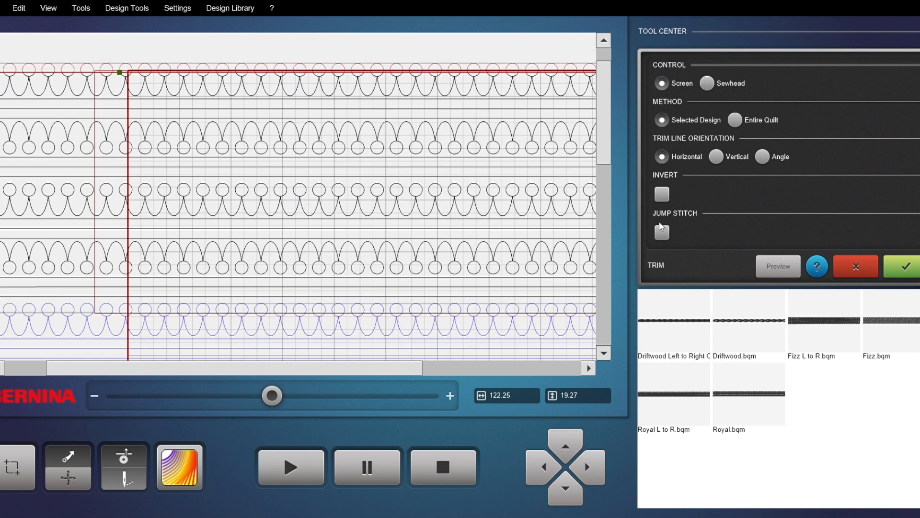
scroll(439, 99, down, 2)
scroll(378, 166, down, 2)
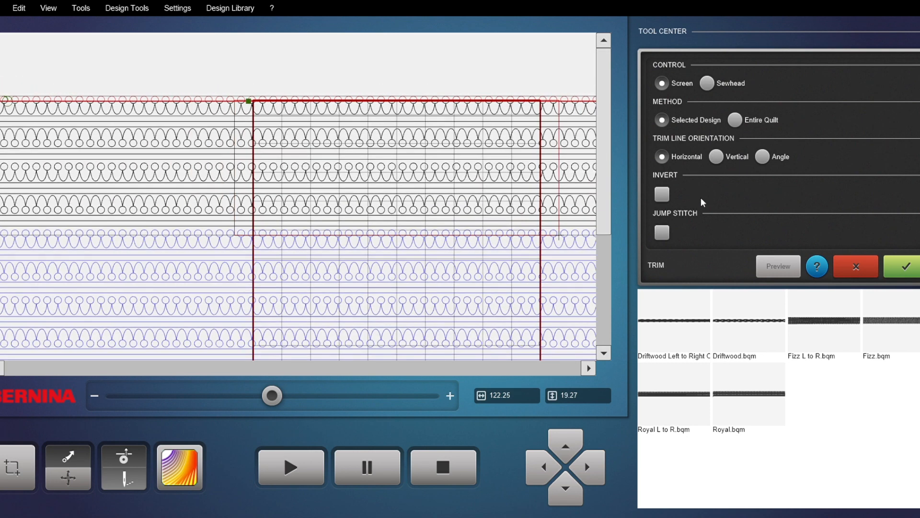
click(662, 194)
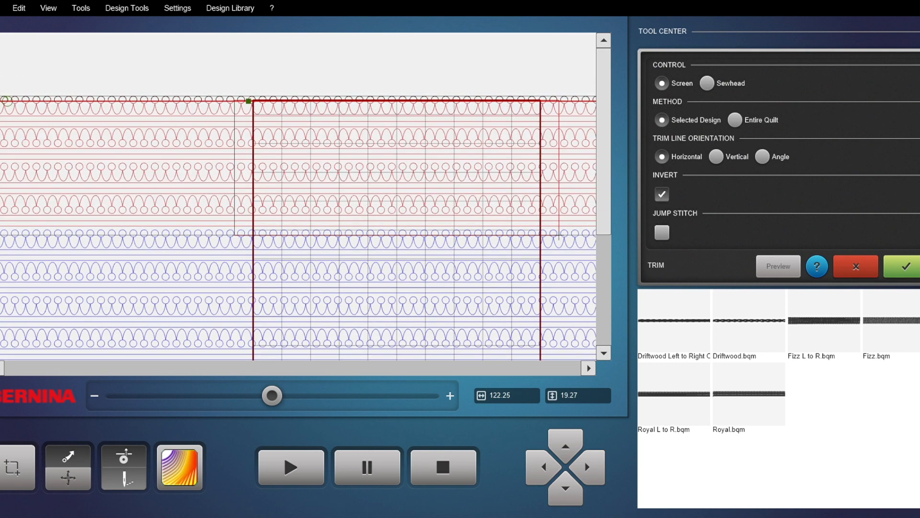
click(916, 260)
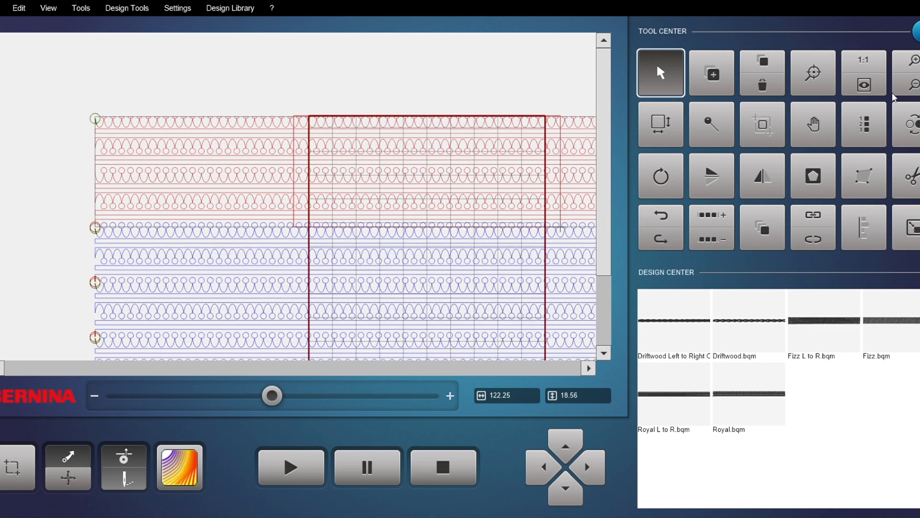
Step: Trim the rows with a vertical trim line at the quilt's right edge
click(909, 176)
click(716, 157)
scroll(365, 79, up, 3)
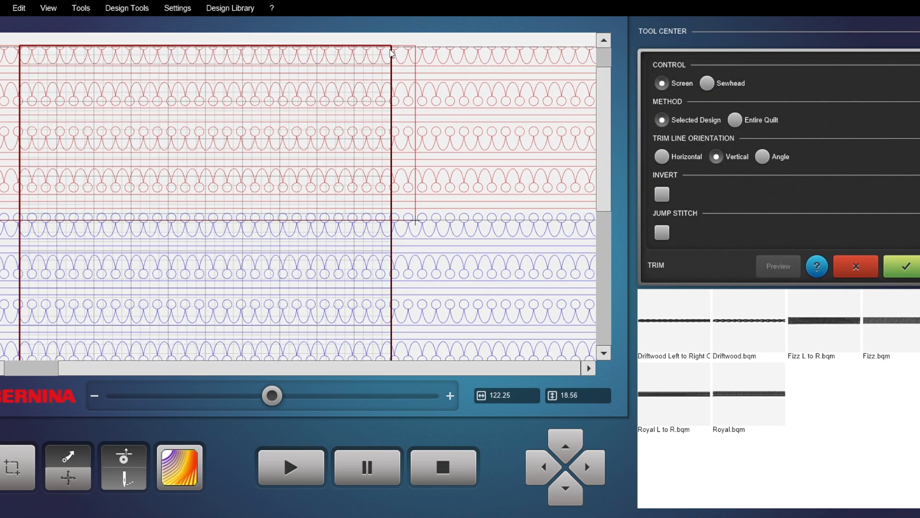
click(392, 53)
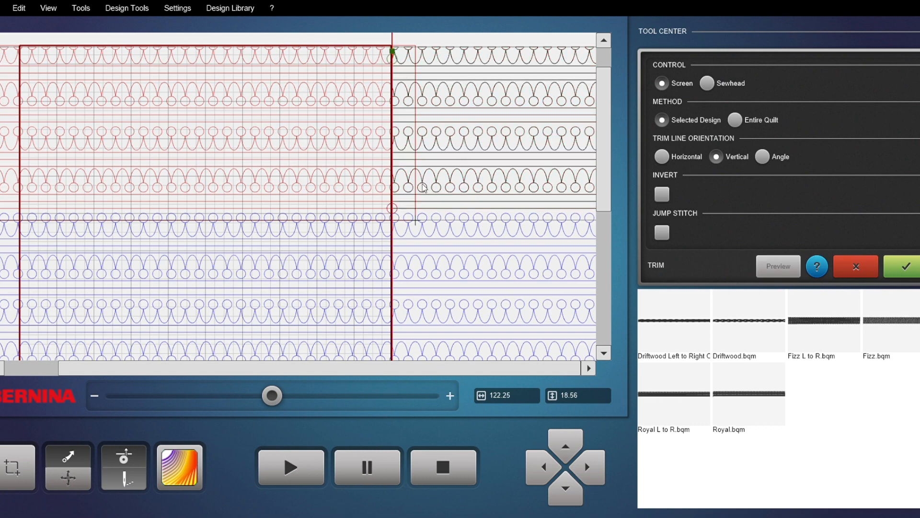
click(909, 267)
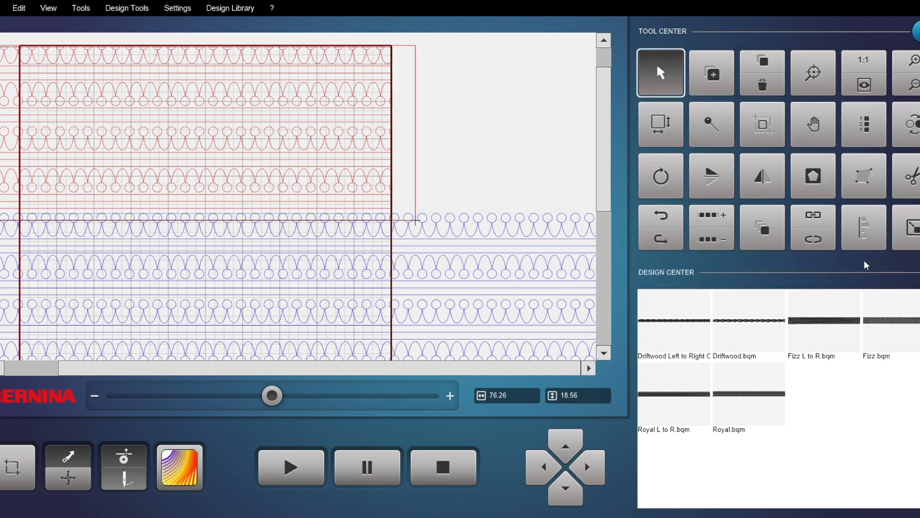
Step: Trim the rows with a vertical trim line at the quilt's left edge, with Invert turned on
click(907, 175)
click(716, 157)
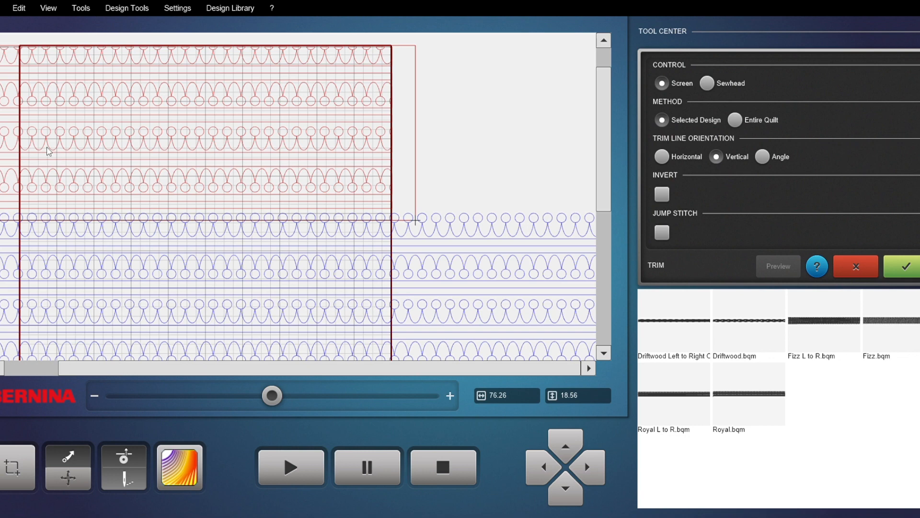
click(21, 187)
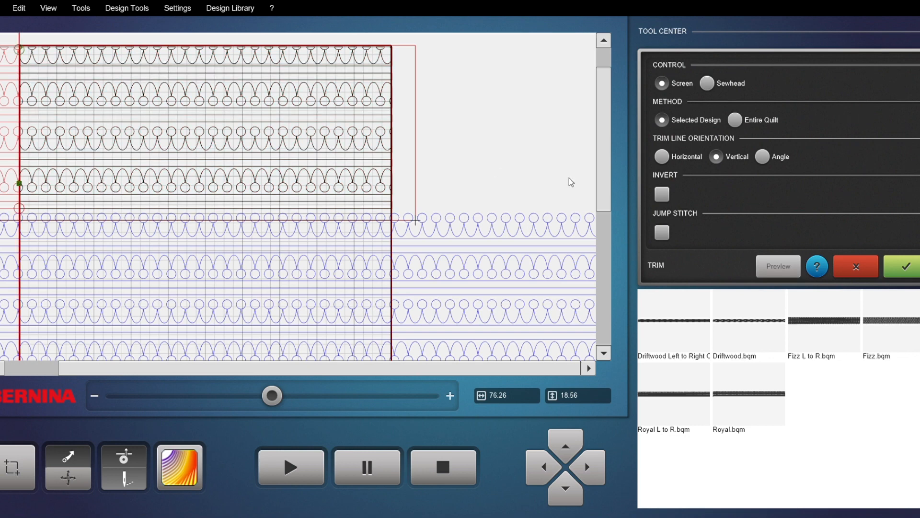
click(662, 195)
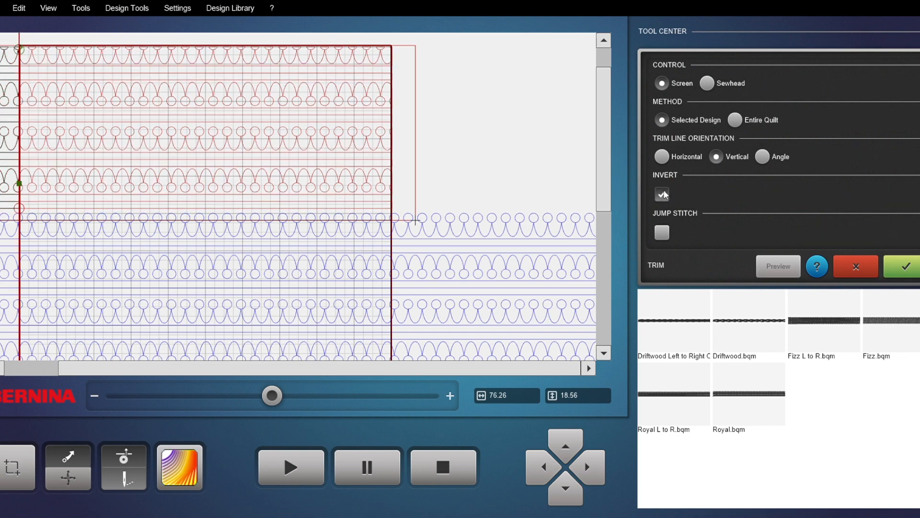
click(906, 266)
Step: Start stitching the trimmed rows, dequeuing designs outside the safe area and beginning at the START point
click(873, 92)
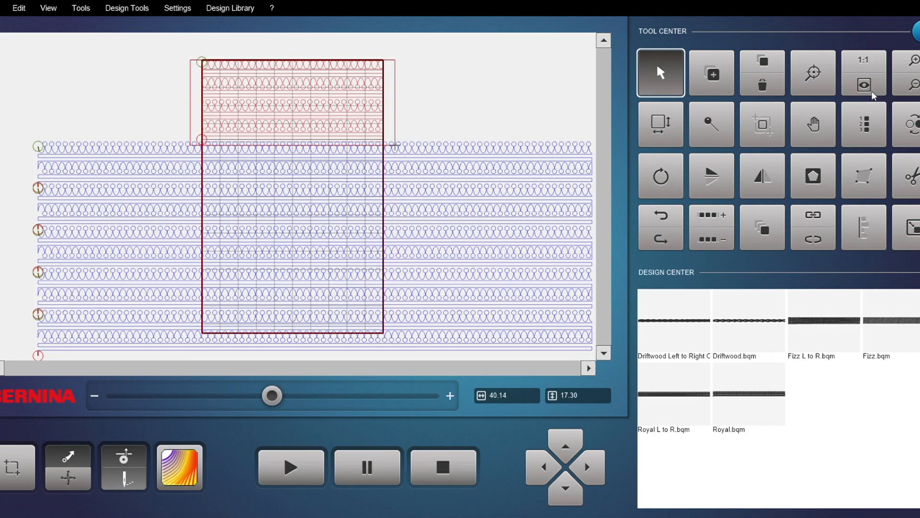
scroll(234, 71, up, 2)
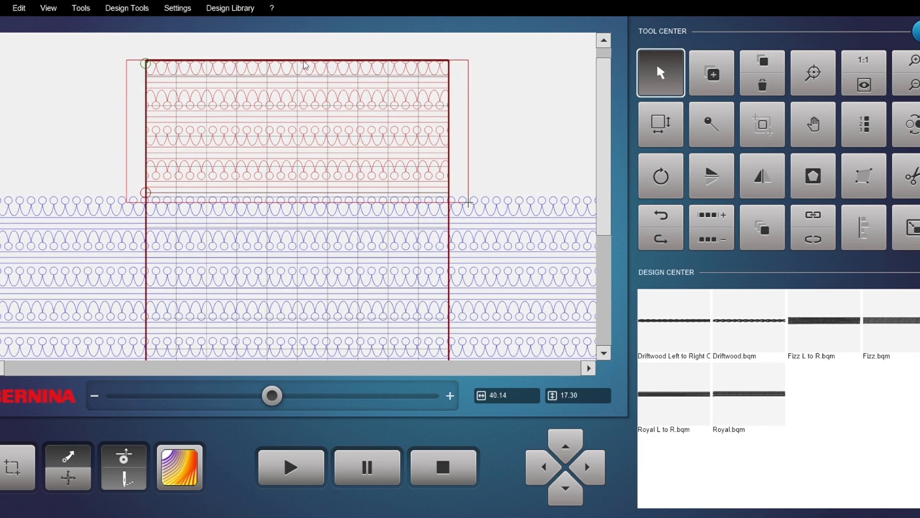
scroll(307, 65, up, 2)
scroll(306, 65, down, 4)
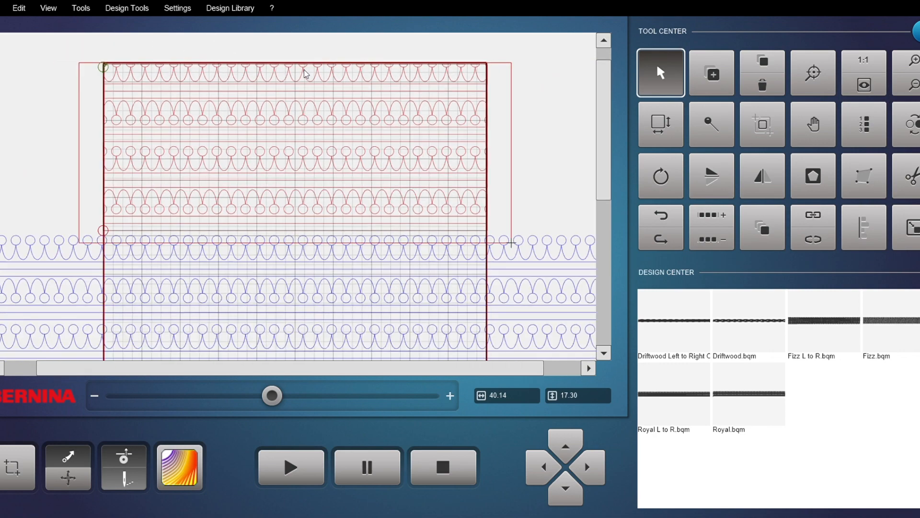
click(302, 462)
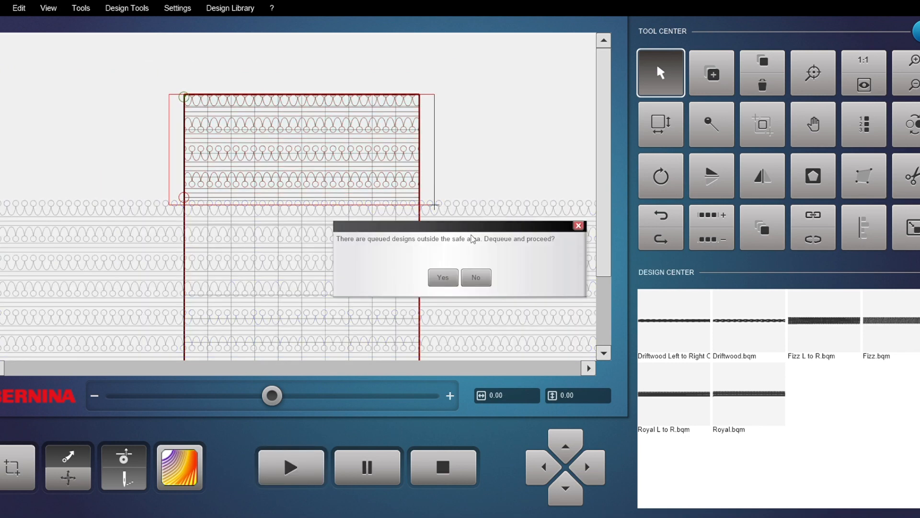
click(439, 278)
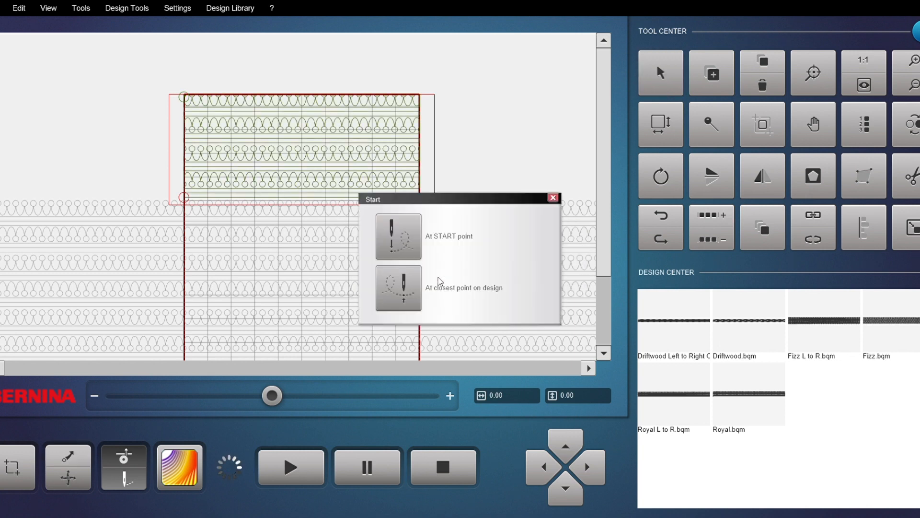
click(405, 235)
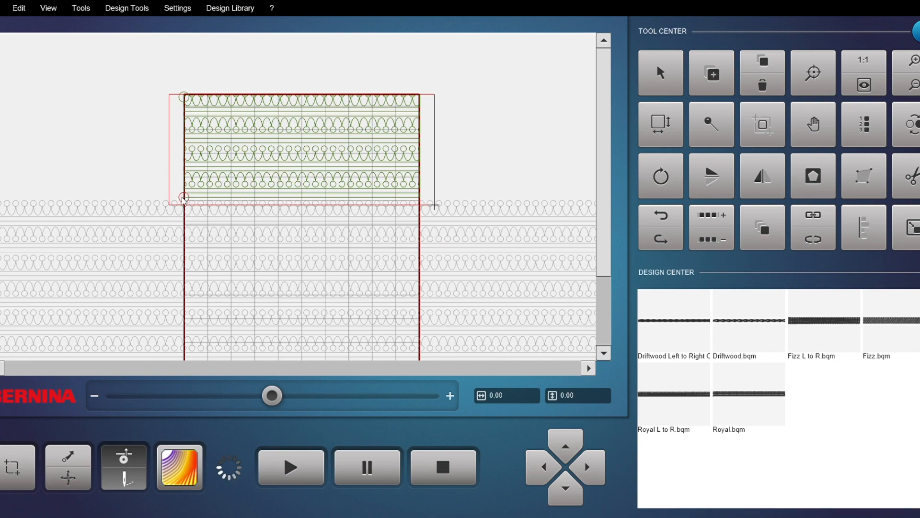
Step: Stop the stitching run
scroll(179, 198, down, 1)
scroll(182, 204, down, 2)
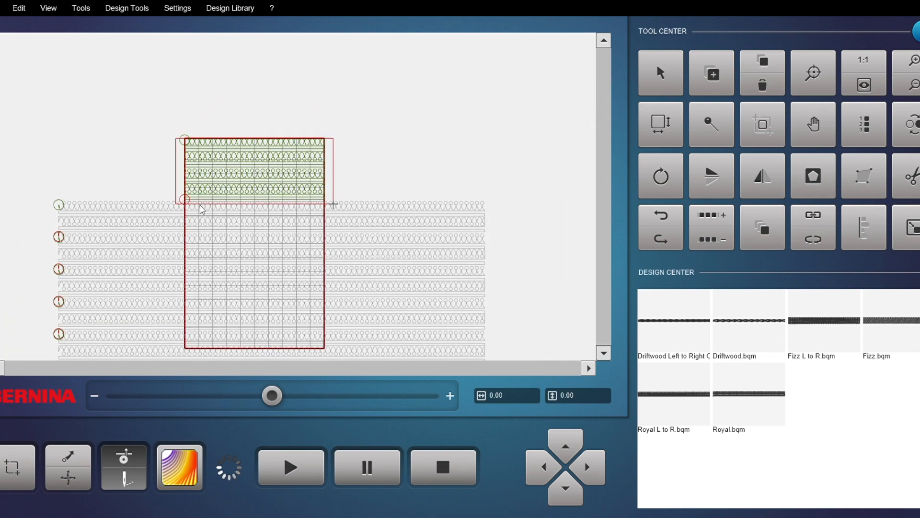
scroll(201, 206, up, 2)
scroll(205, 209, up, 1)
scroll(205, 209, down, 2)
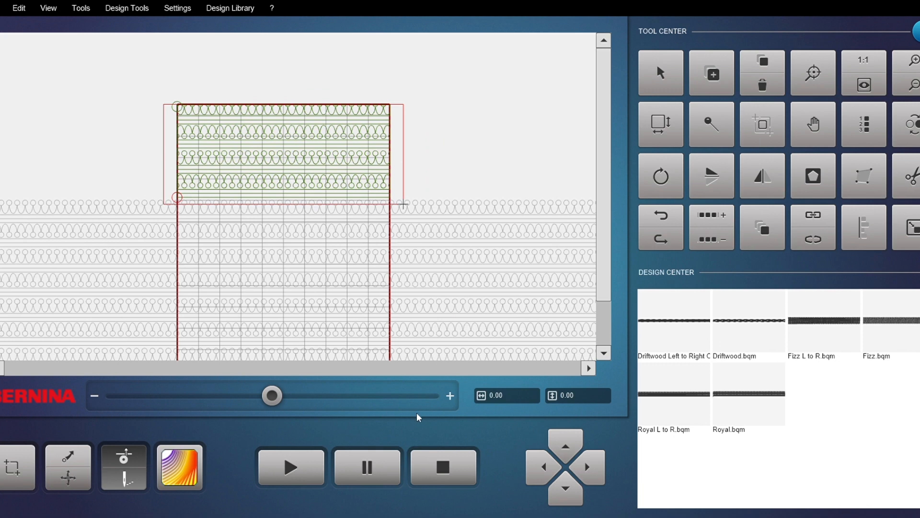
click(440, 464)
Step: Start a new project without saving changes to the current one
scroll(281, 254, down, 1)
scroll(311, 218, down, 2)
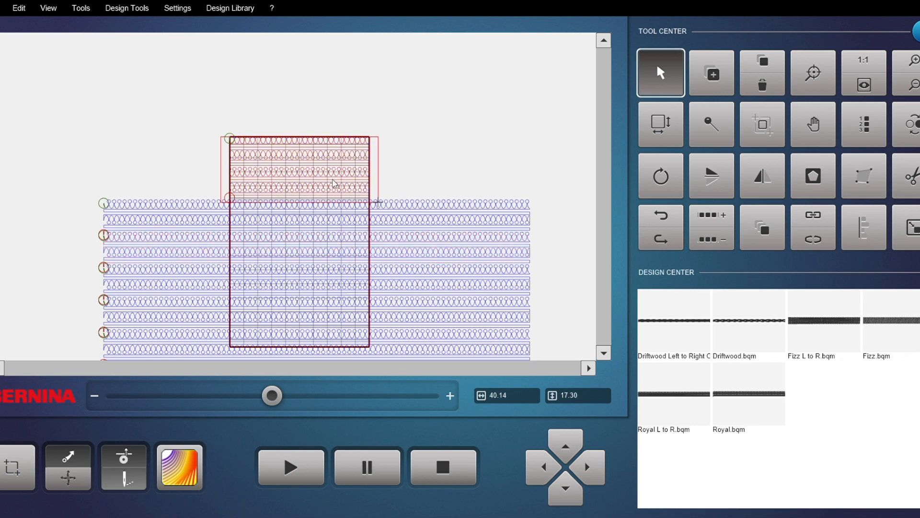
scroll(329, 219, up, 2)
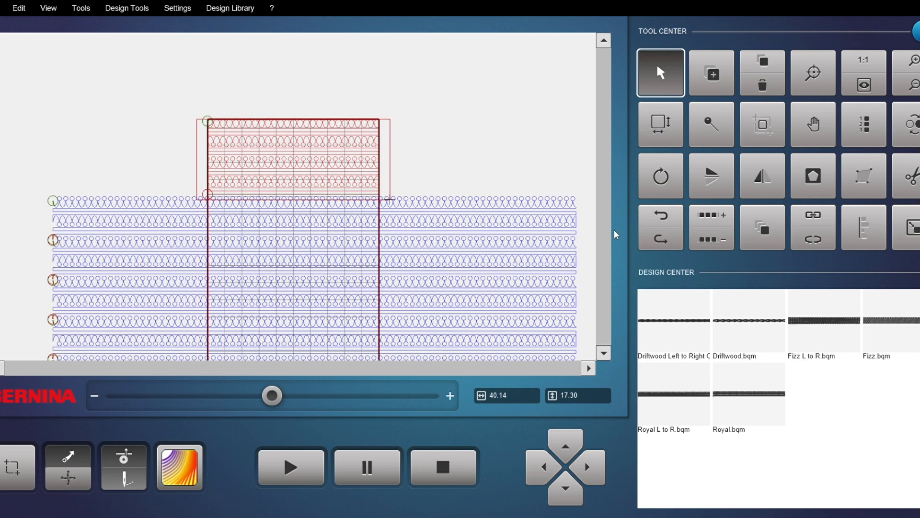
scroll(474, 249, down, 2)
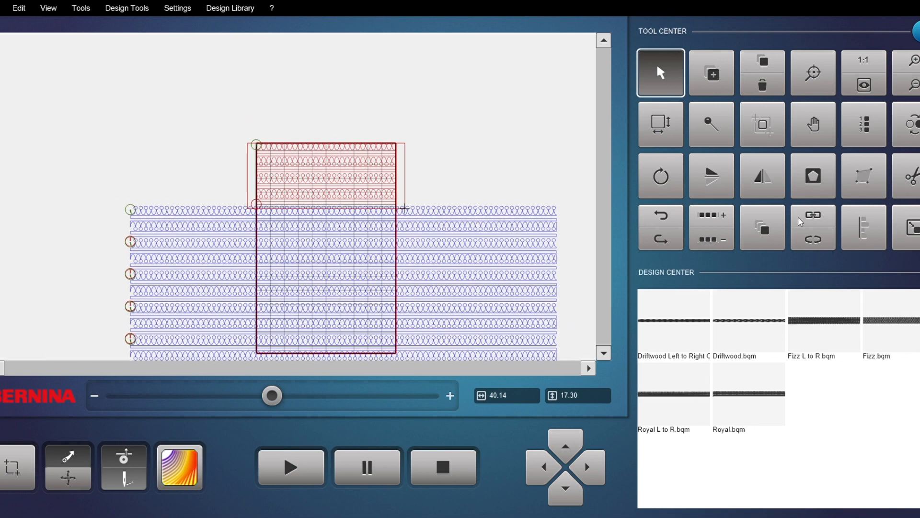
click(2, 8)
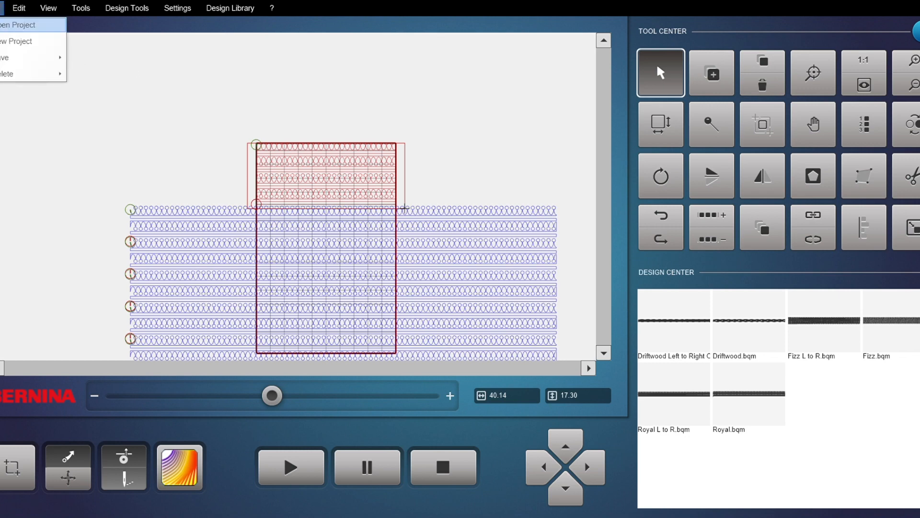
click(1, 43)
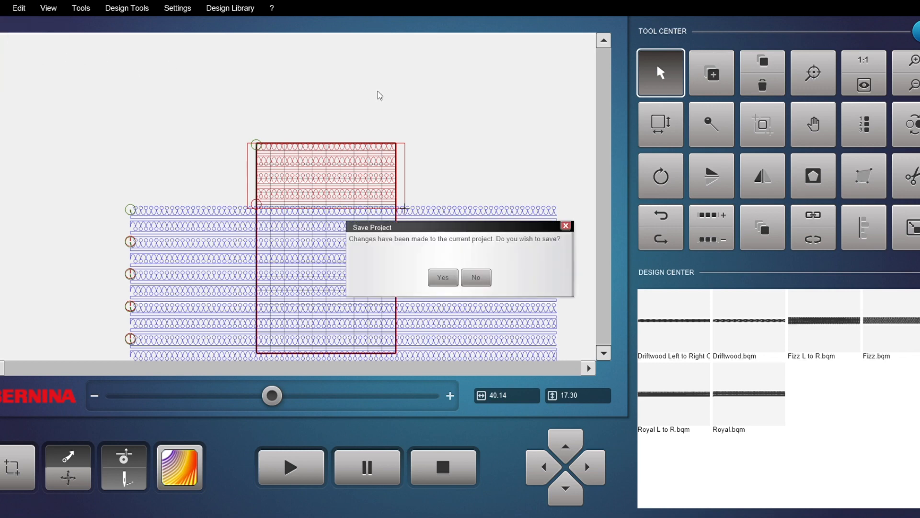
click(476, 277)
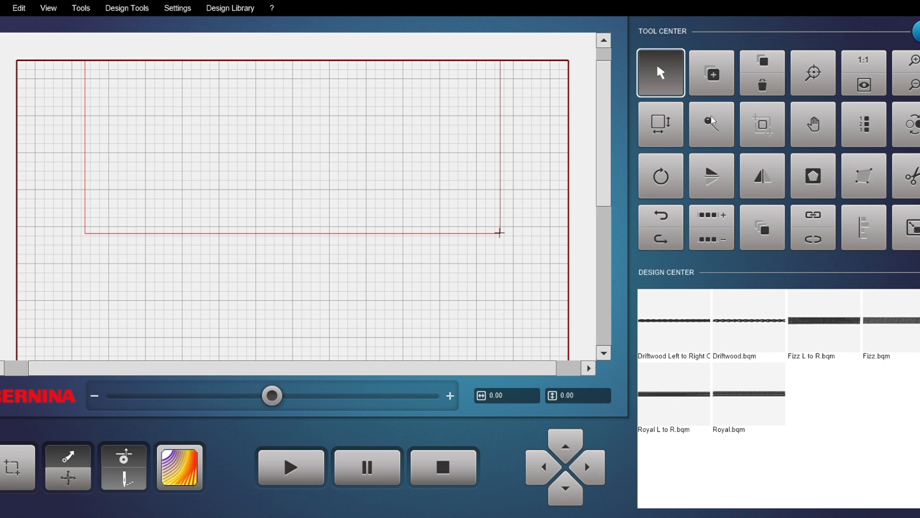
Step: Set the quilt size to 40 wide by 60 high
click(866, 89)
scroll(459, 122, down, 1)
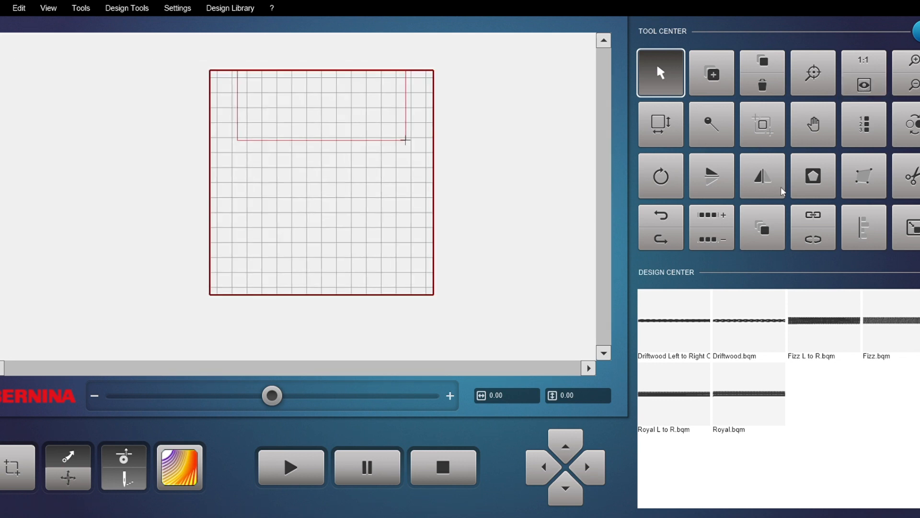
click(653, 122)
click(501, 246)
text(40)
key(Return)
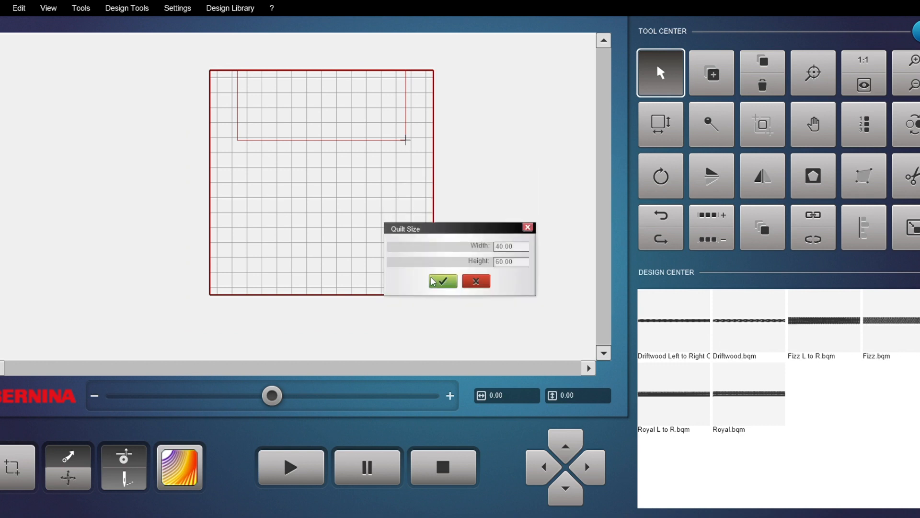
click(443, 282)
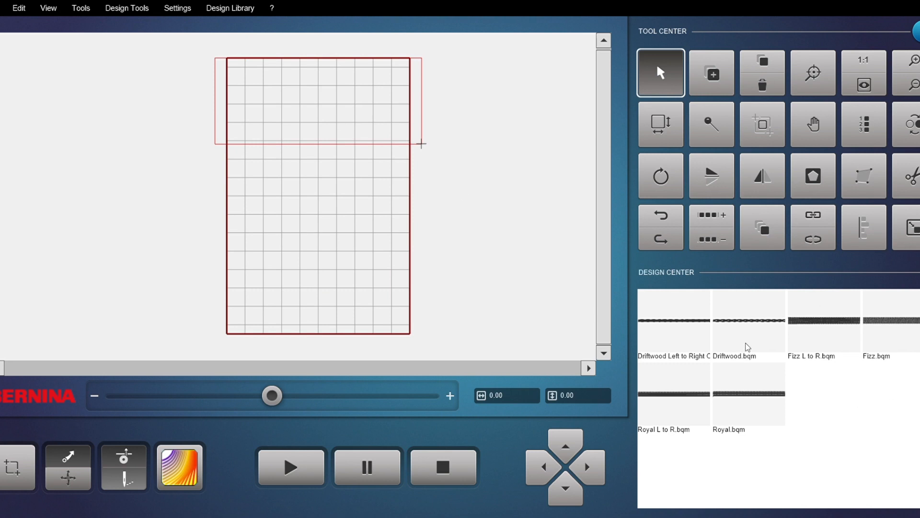
Step: Place the Royal.bqm design onto the quilt near its top edge
click(739, 402)
drag(530, 158, 140, 124)
scroll(284, 146, down, 1)
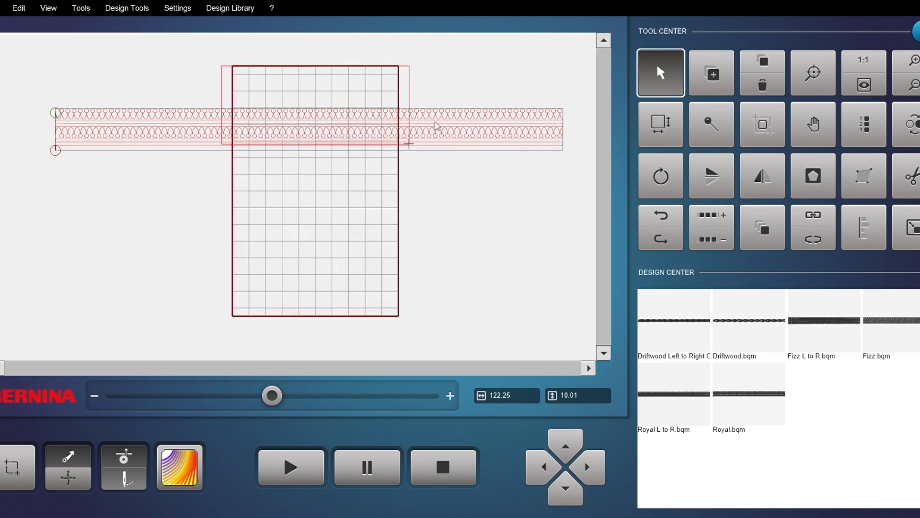
Step: Resize the Royal row proportionally to about 83.05 by 6.80 so it ends at the quilt's right edge
click(895, 238)
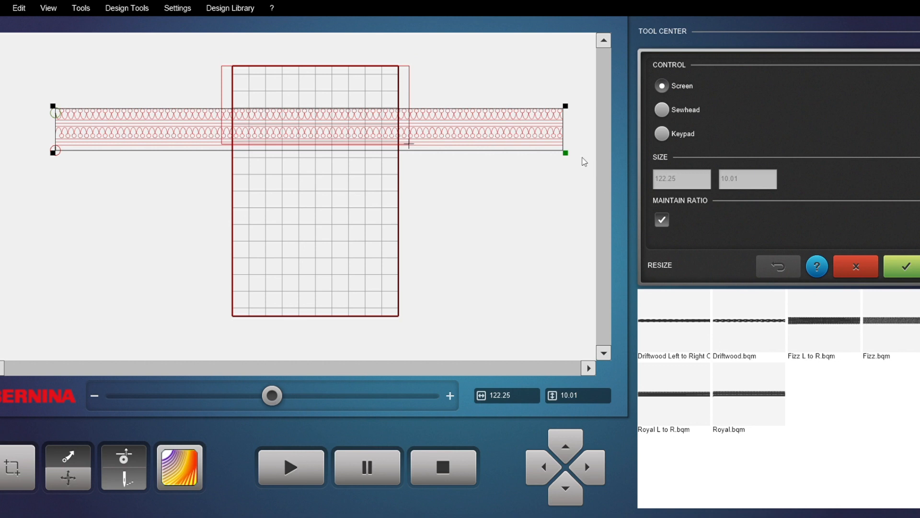
drag(566, 154, 220, 125)
drag(407, 125, 411, 153)
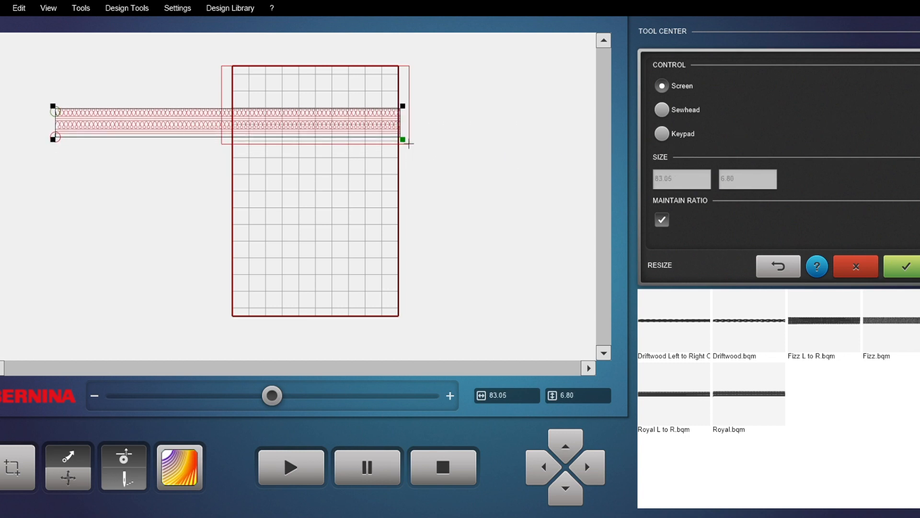
click(901, 266)
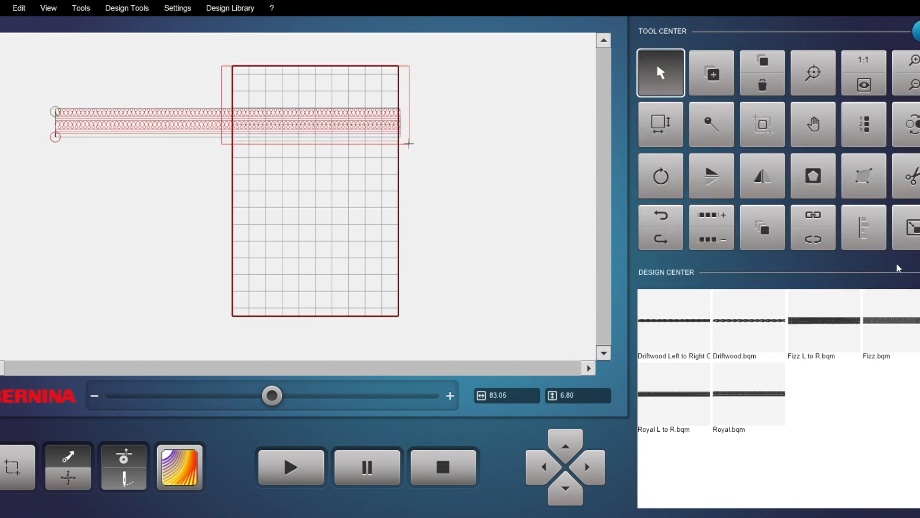
click(864, 56)
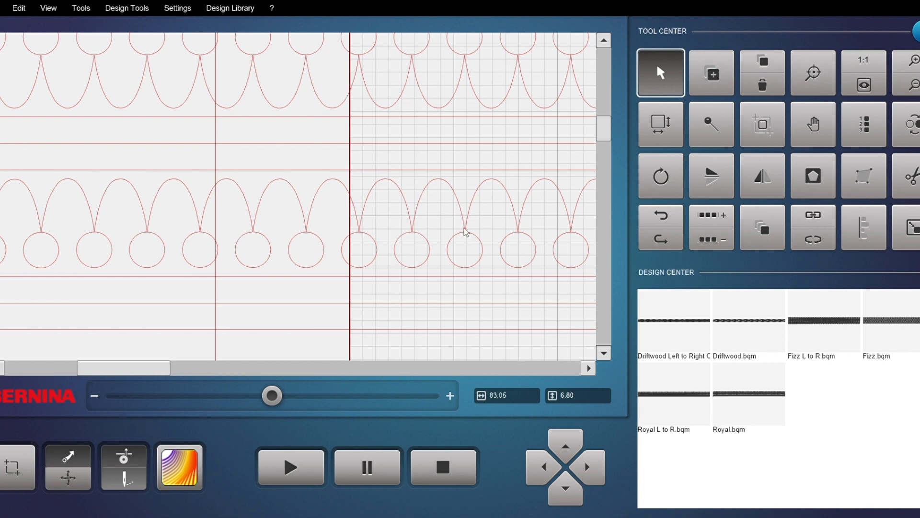
click(867, 88)
drag(245, 122, 353, 133)
click(904, 237)
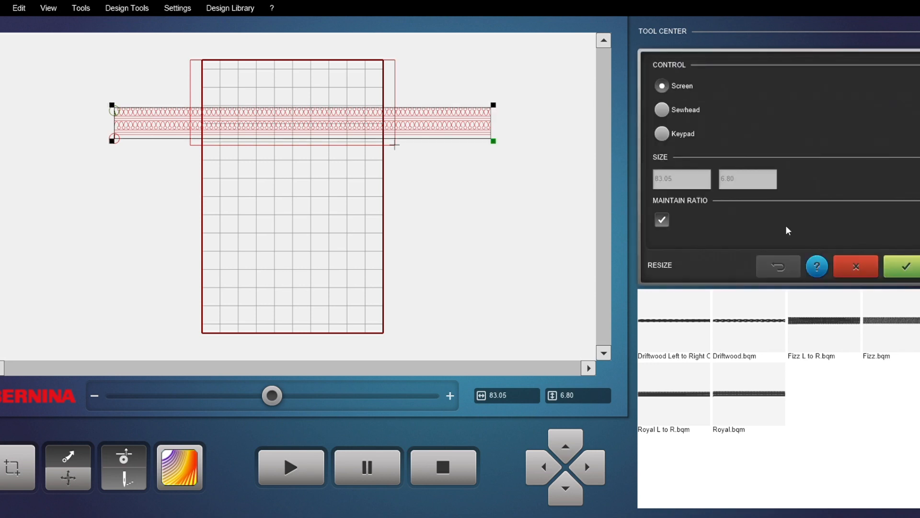
click(662, 219)
mouse_move(491, 149)
mouse_down()
mouse_move(462, 151)
mouse_move(372, 197)
mouse_move(367, 218)
mouse_move(401, 173)
mouse_move(451, 176)
mouse_move(475, 148)
mouse_move(475, 161)
mouse_move(423, 186)
mouse_move(488, 170)
mouse_move(491, 141)
mouse_up()
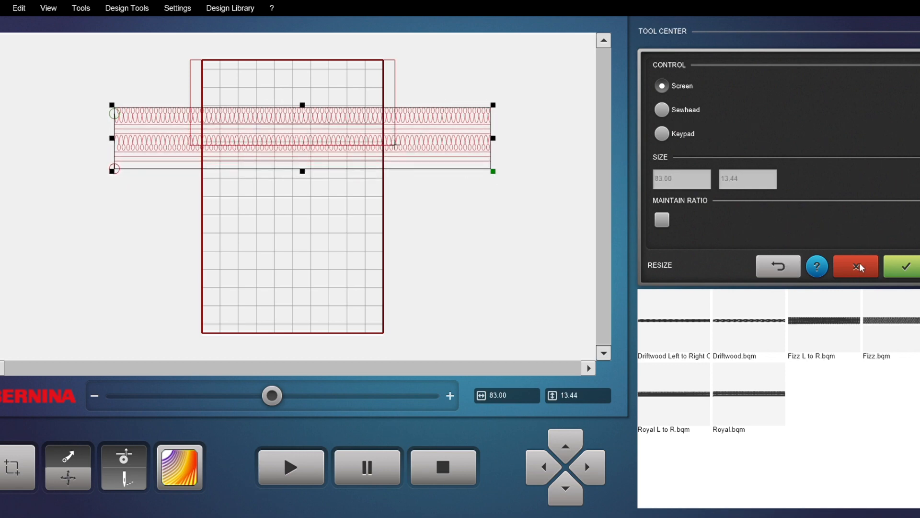
click(861, 266)
Step: Move the Royal row up so it sits along the quilt's top edge
drag(269, 132, 274, 92)
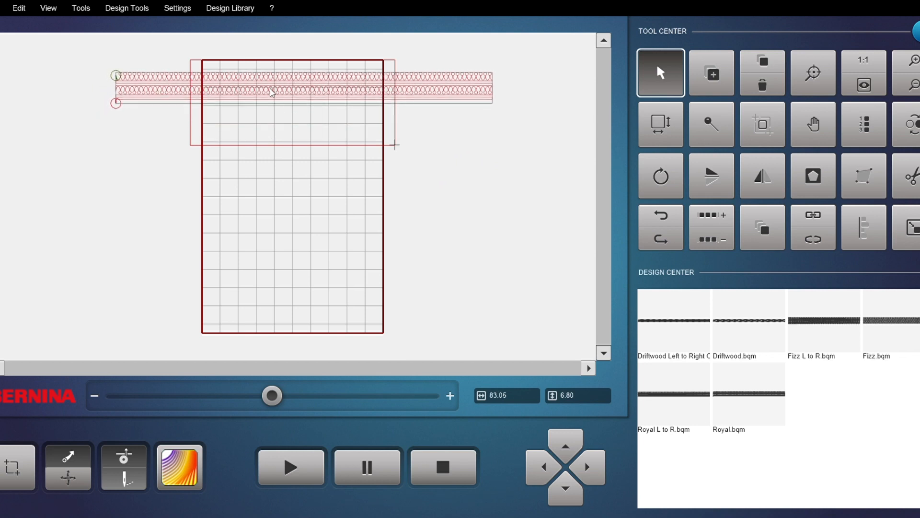
drag(245, 92, 249, 84)
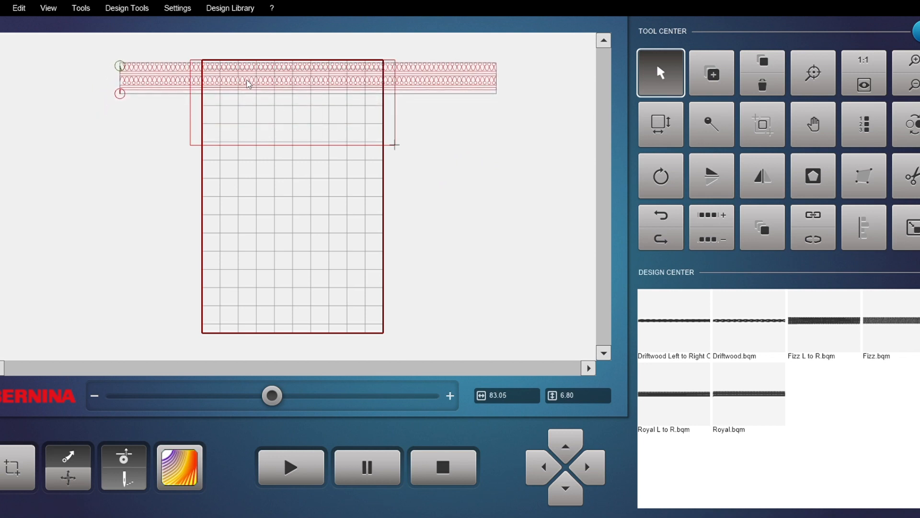
scroll(119, 77, up, 2)
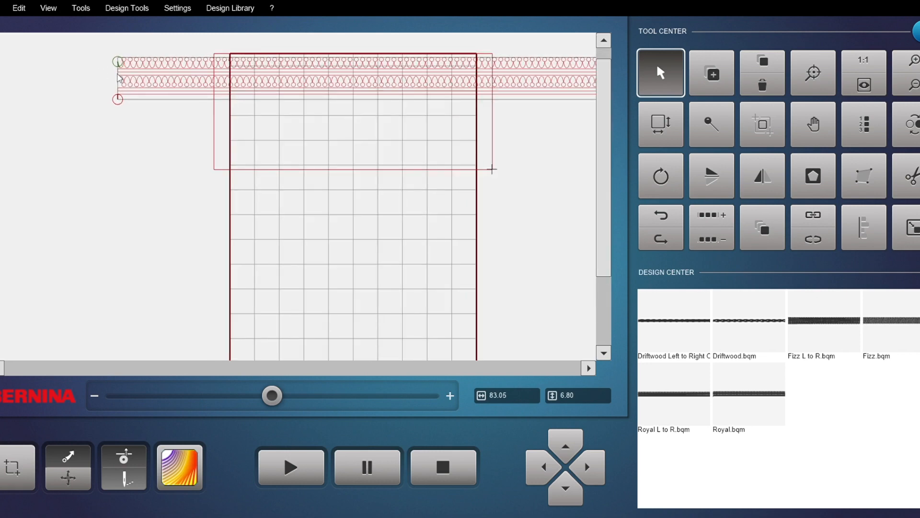
scroll(120, 67, down, 2)
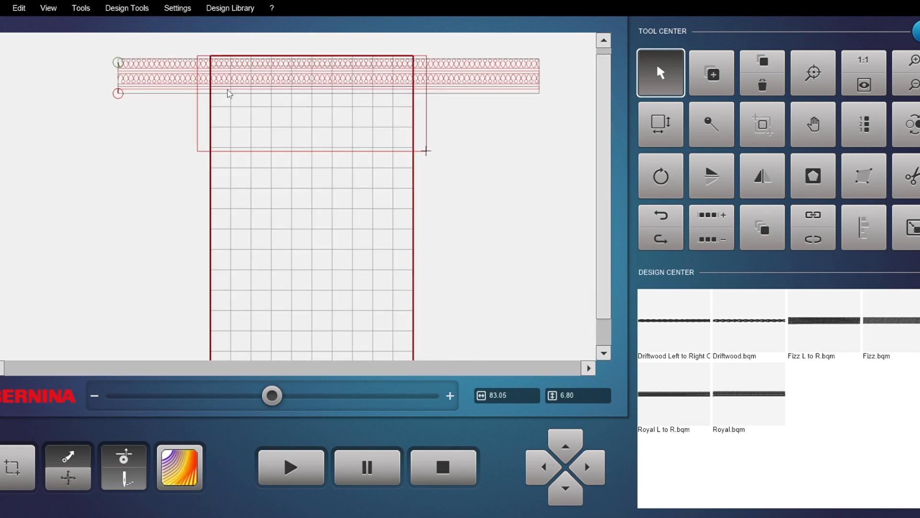
scroll(258, 138, down, 1)
scroll(355, 73, up, 1)
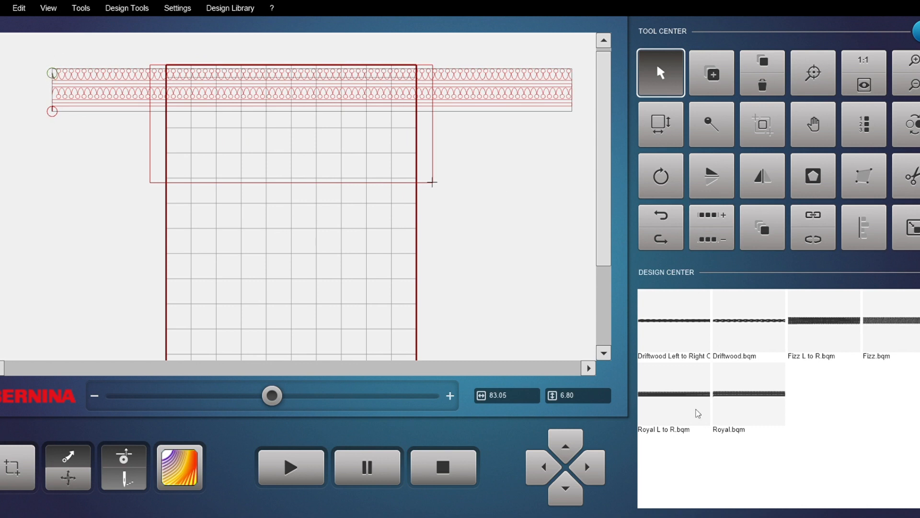
Step: Place the Royal L to R.bqm design onto the quilt below the first row
click(681, 396)
drag(515, 211, 61, 171)
scroll(330, 192, down, 1)
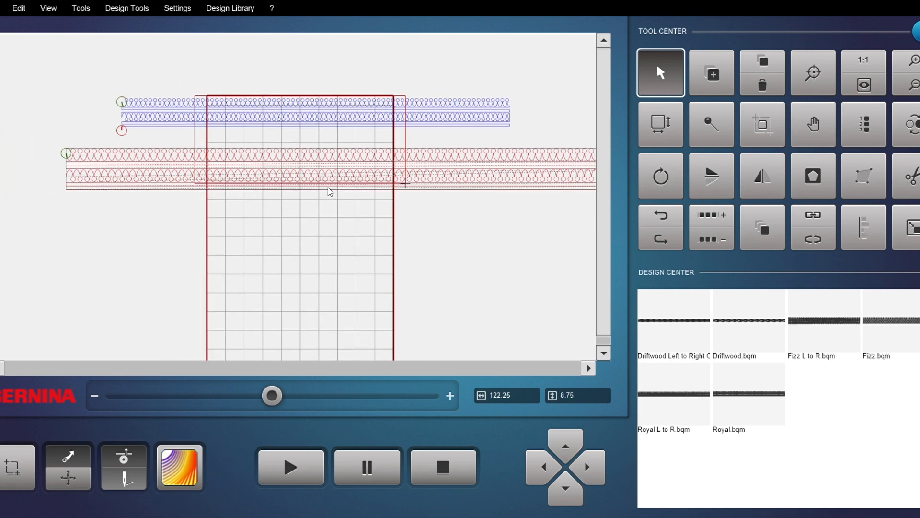
scroll(330, 192, down, 1)
Step: Resize the new row proportionally to about 71.58 by 5.12
click(906, 220)
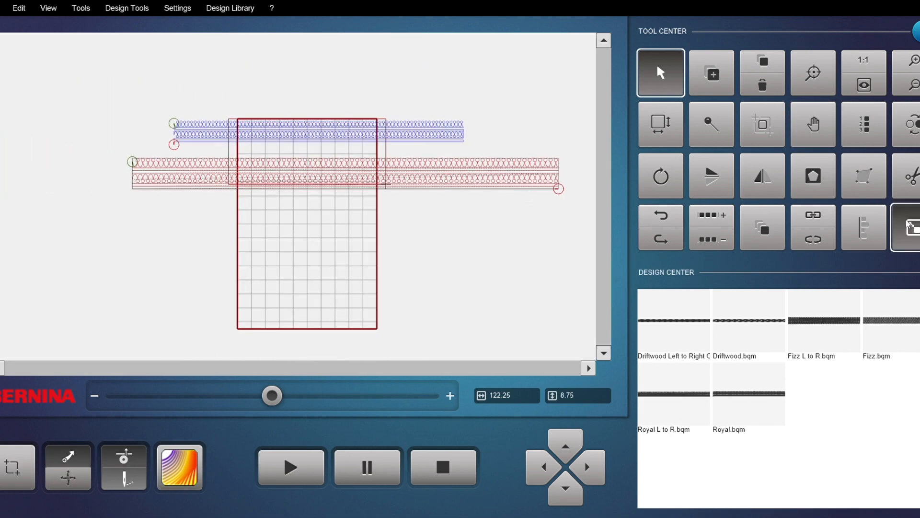
drag(552, 201, 384, 233)
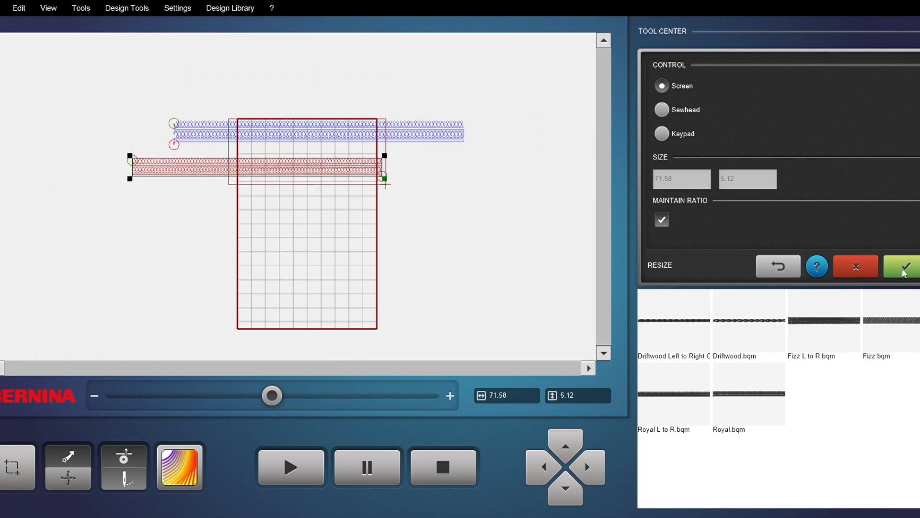
click(906, 266)
Step: Zoom in and out to examine the second row's ends against the quilt edges
scroll(114, 126, up, 2)
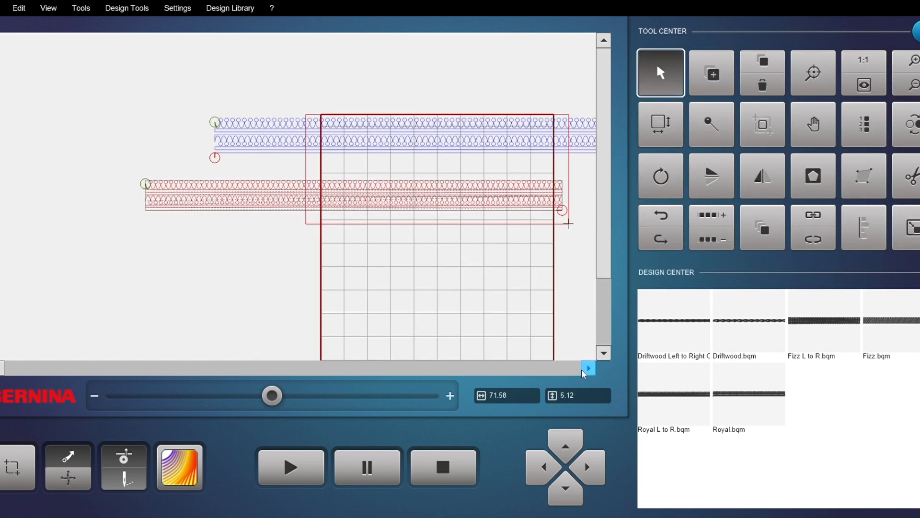
scroll(459, 141, down, 1)
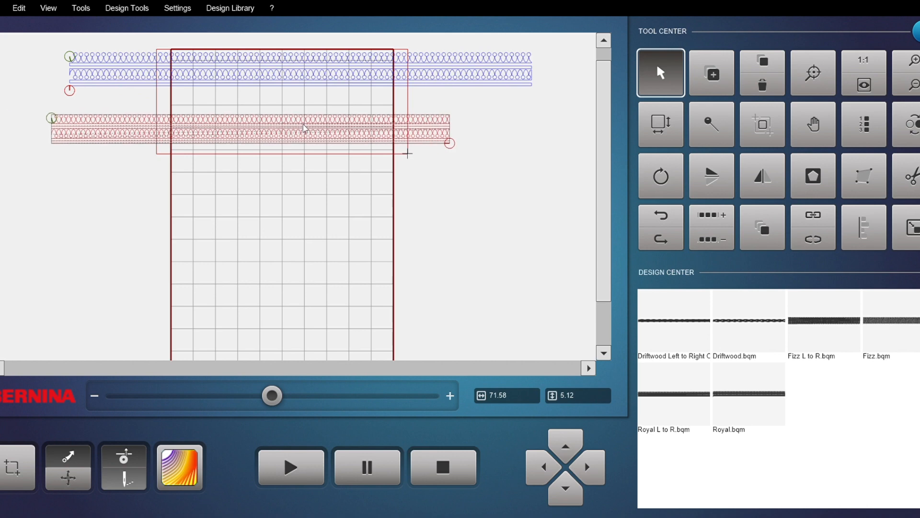
scroll(318, 117, up, 1)
scroll(106, 112, up, 4)
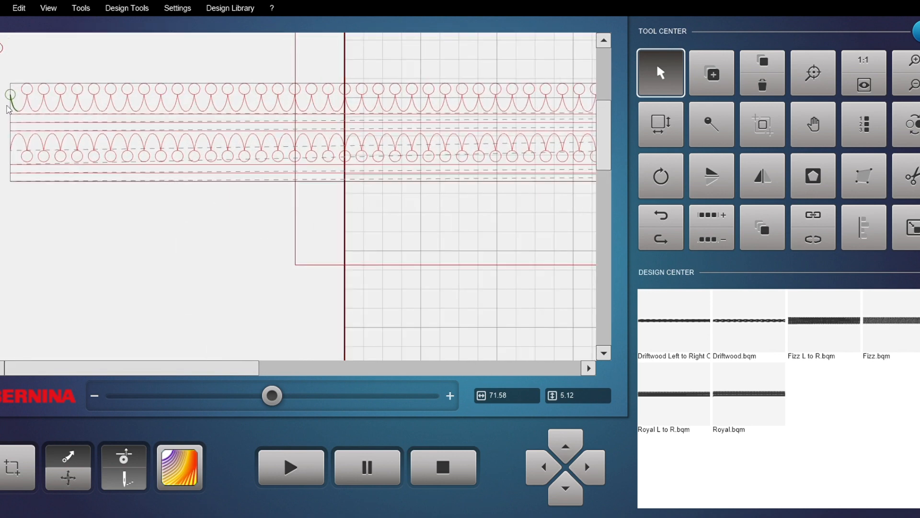
scroll(13, 108, up, 2)
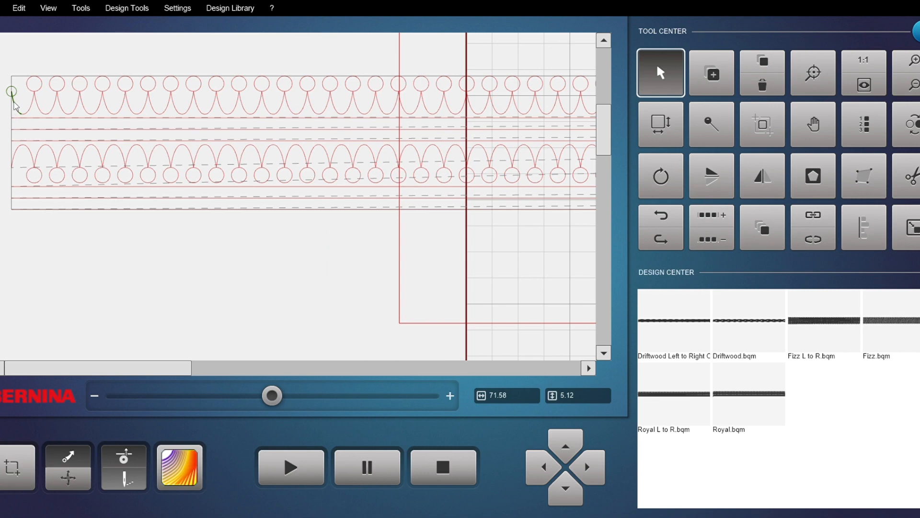
scroll(12, 95, down, 3)
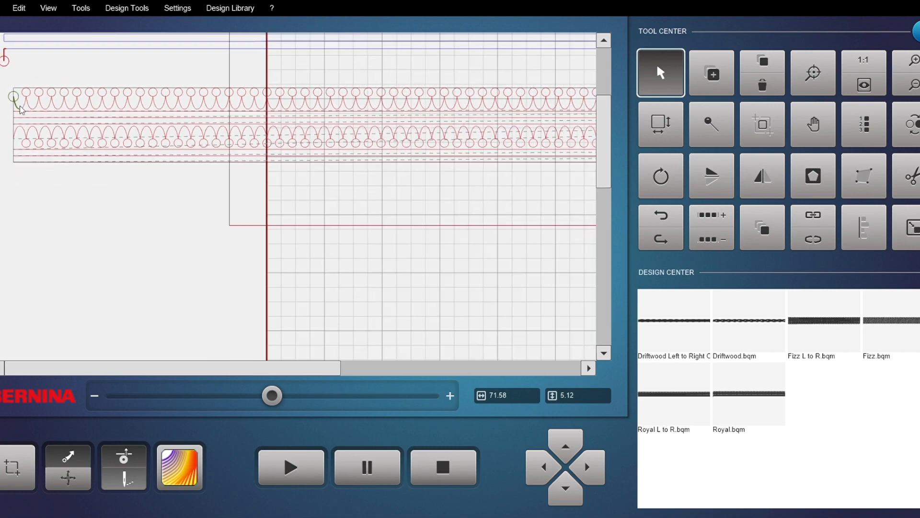
scroll(389, 111, up, 4)
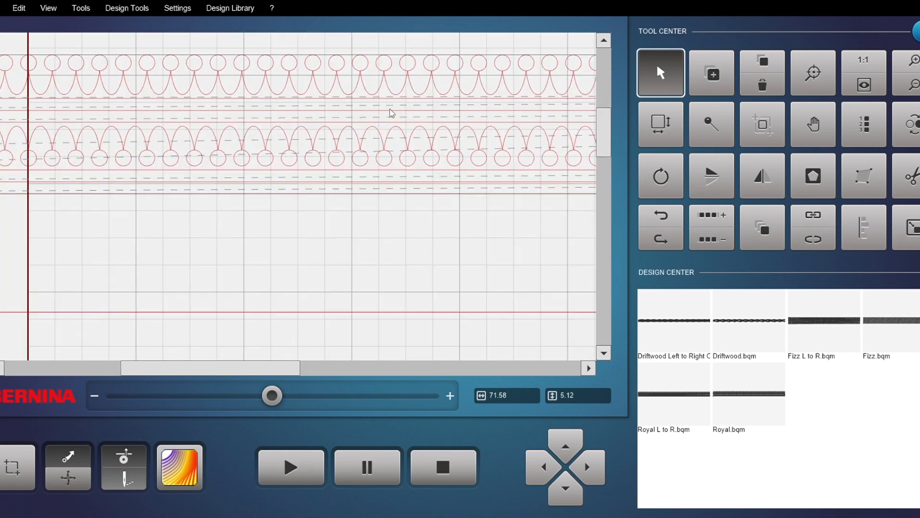
scroll(390, 103, down, 5)
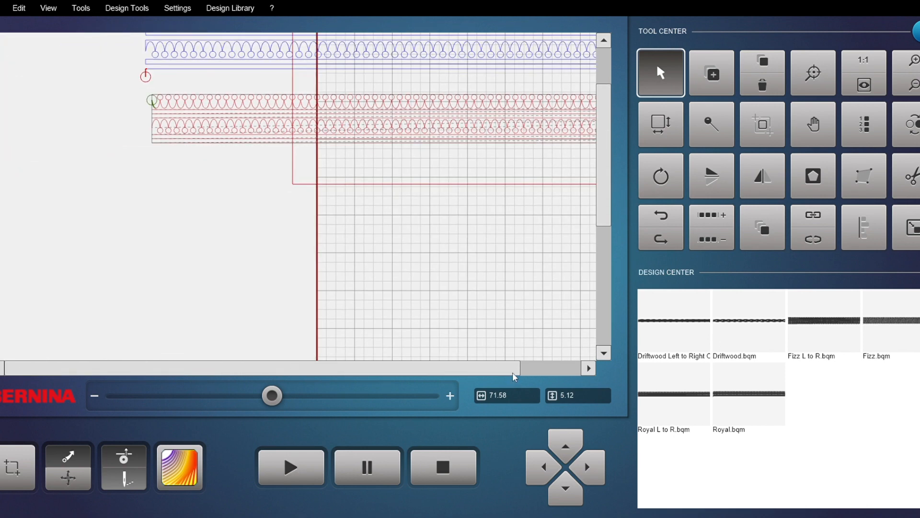
scroll(503, 284, up, 2)
scroll(503, 254, down, 1)
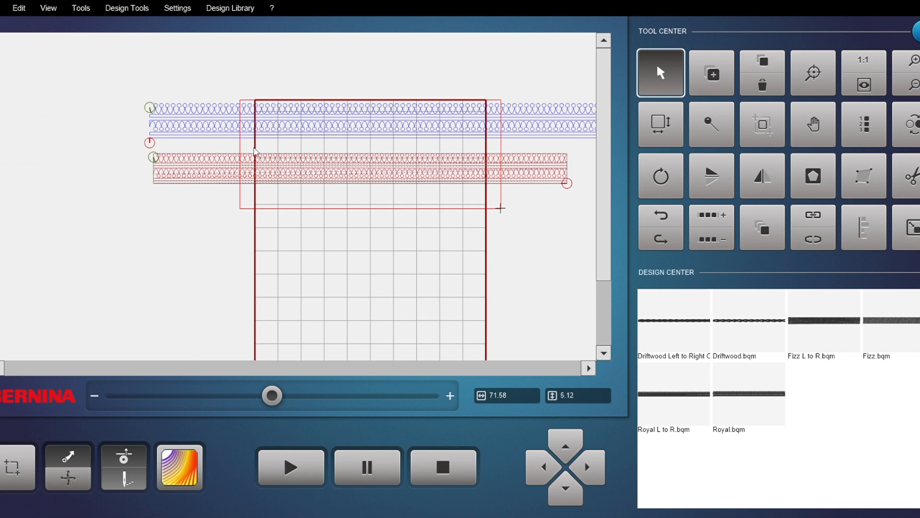
scroll(256, 151, up, 1)
Step: Reposition the second row just below the first, extending past both side edges of the quilt
drag(296, 175, 243, 182)
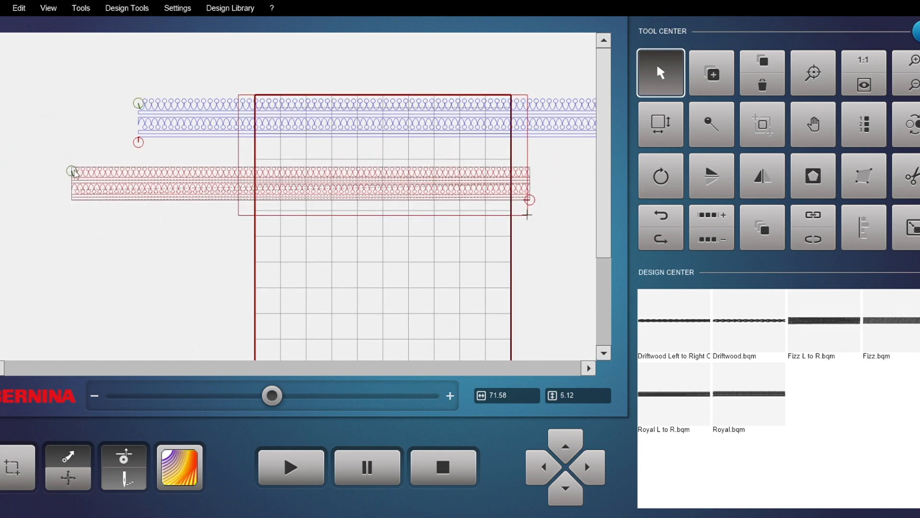
scroll(250, 174, up, 2)
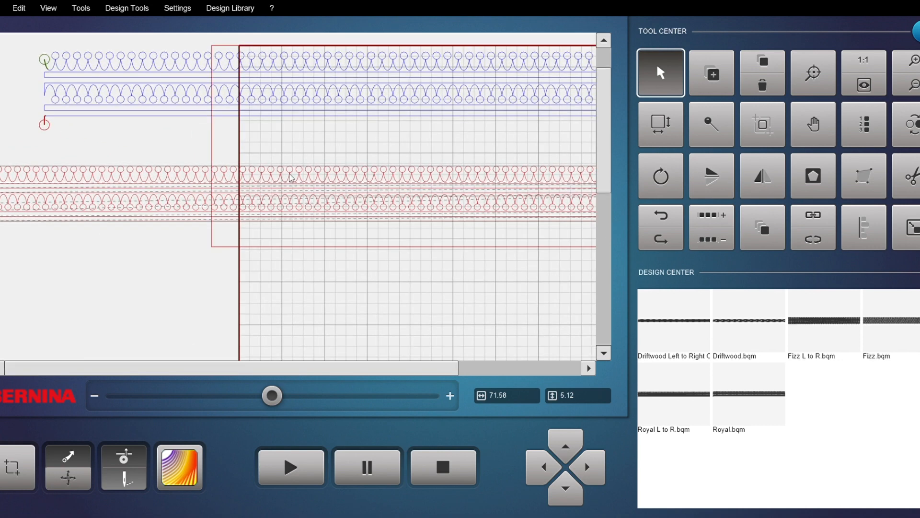
scroll(391, 176, down, 2)
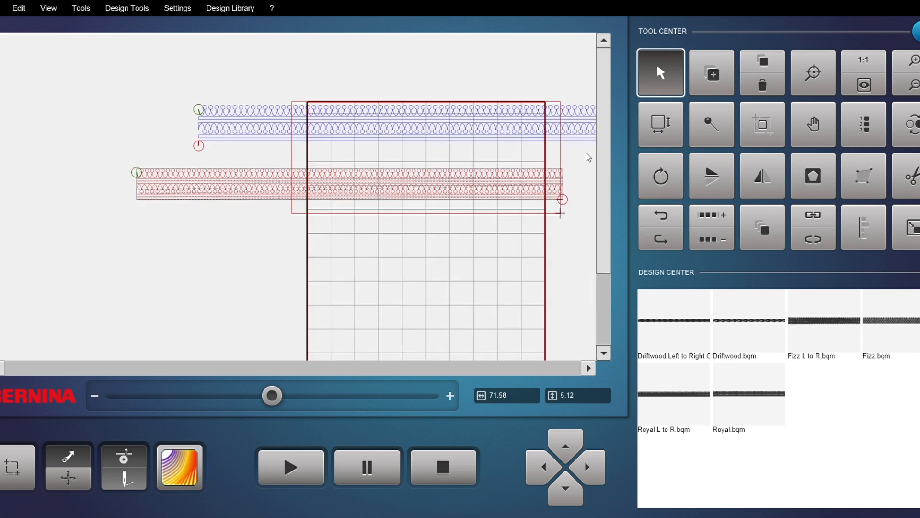
scroll(565, 181, up, 5)
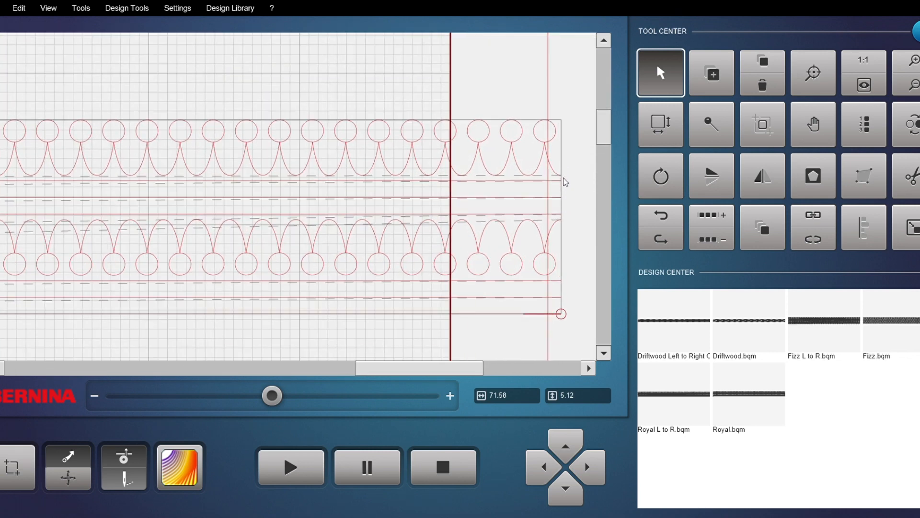
scroll(560, 182, down, 5)
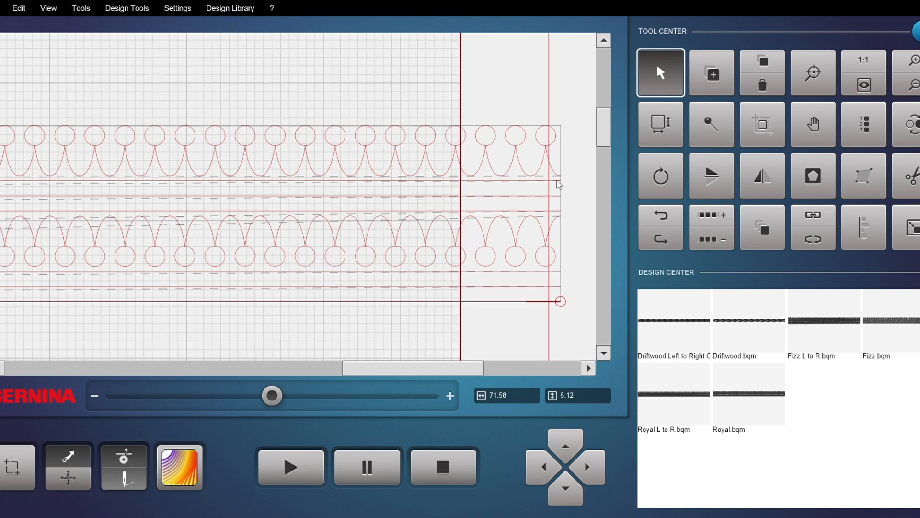
scroll(562, 180, down, 5)
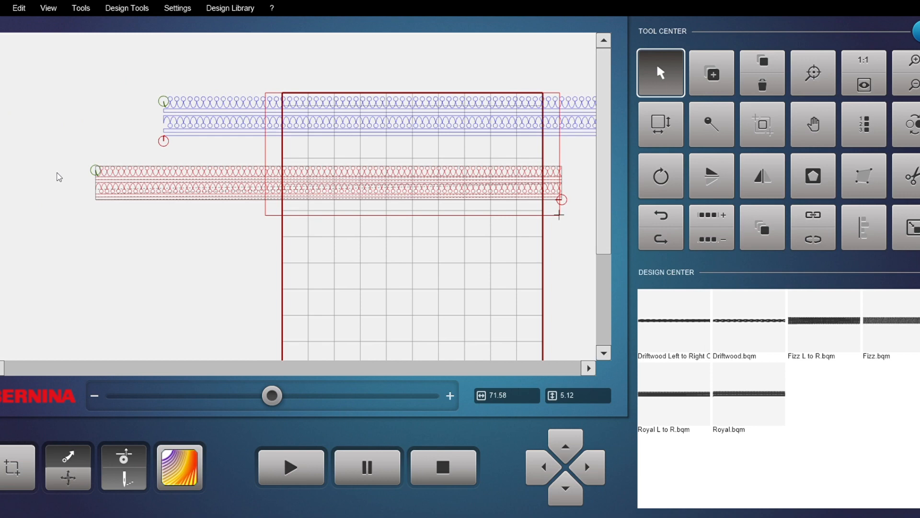
scroll(105, 199, up, 8)
scroll(115, 166, up, 2)
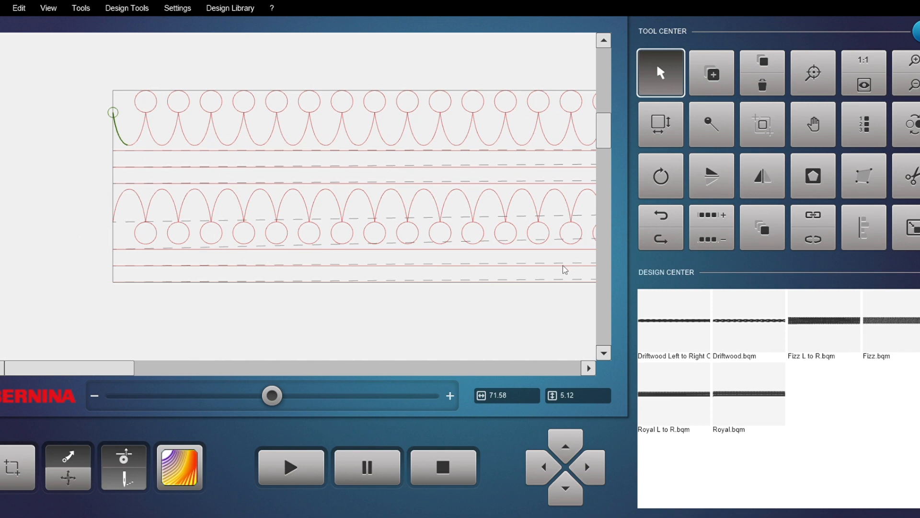
click(908, 84)
click(863, 87)
drag(314, 119, 386, 106)
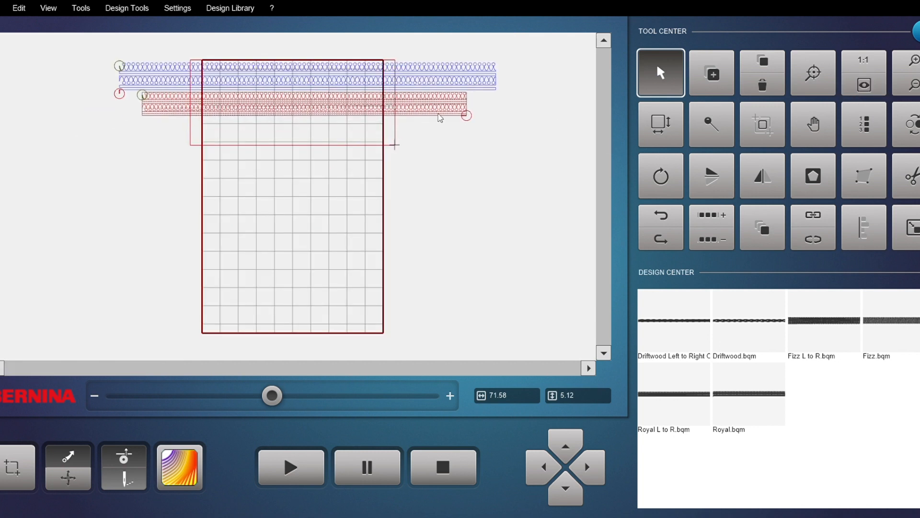
Step: Multiply the second row down to 11 copies with 0.25 inch spacing to cover the quilt's height
click(761, 234)
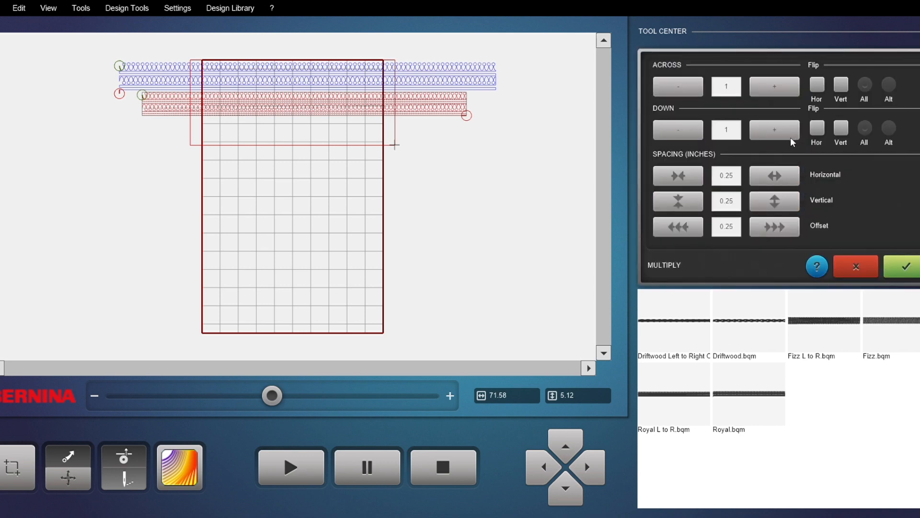
click(777, 129)
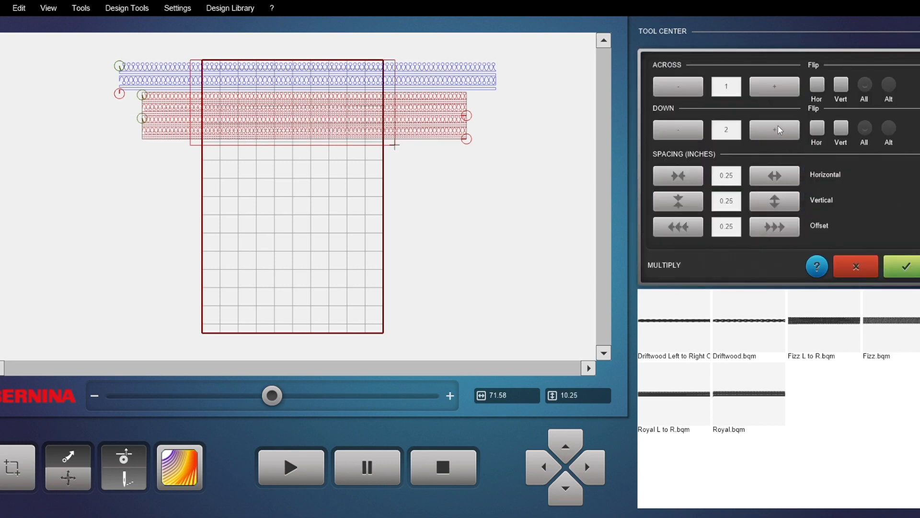
click(778, 126)
click(778, 126)
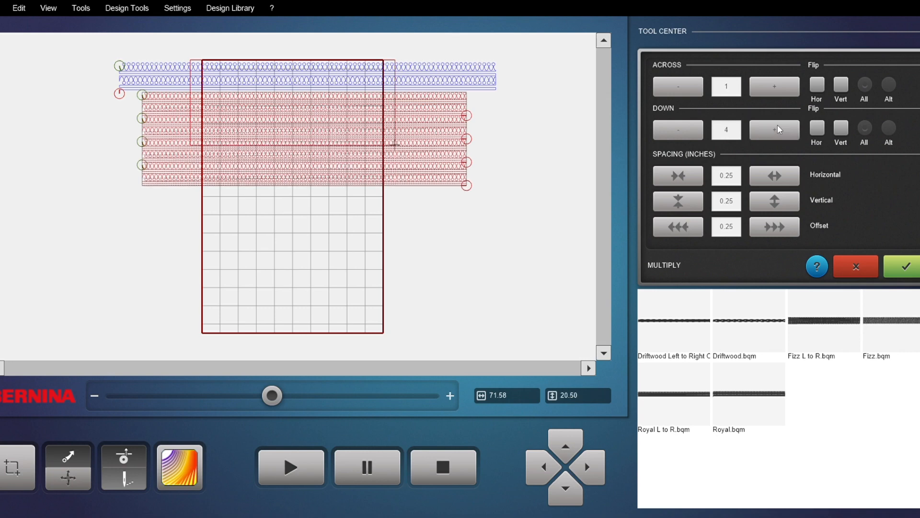
click(775, 126)
double_click(773, 128)
click(773, 128)
double_click(773, 129)
click(773, 129)
click(773, 128)
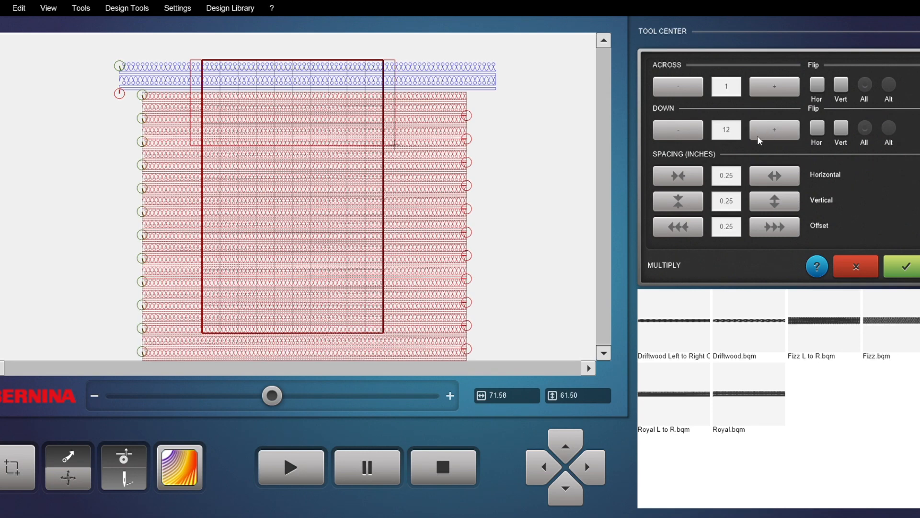
click(684, 135)
click(913, 263)
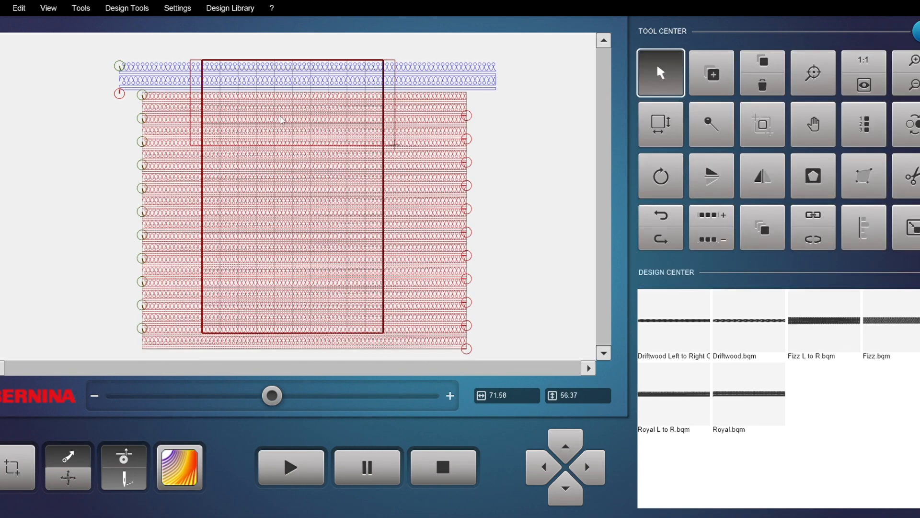
scroll(279, 119, up, 5)
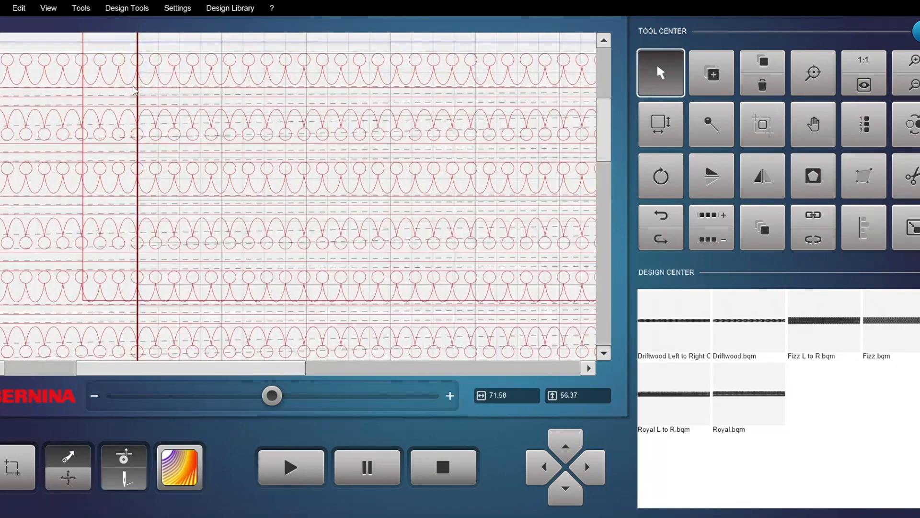
scroll(134, 91, down, 3)
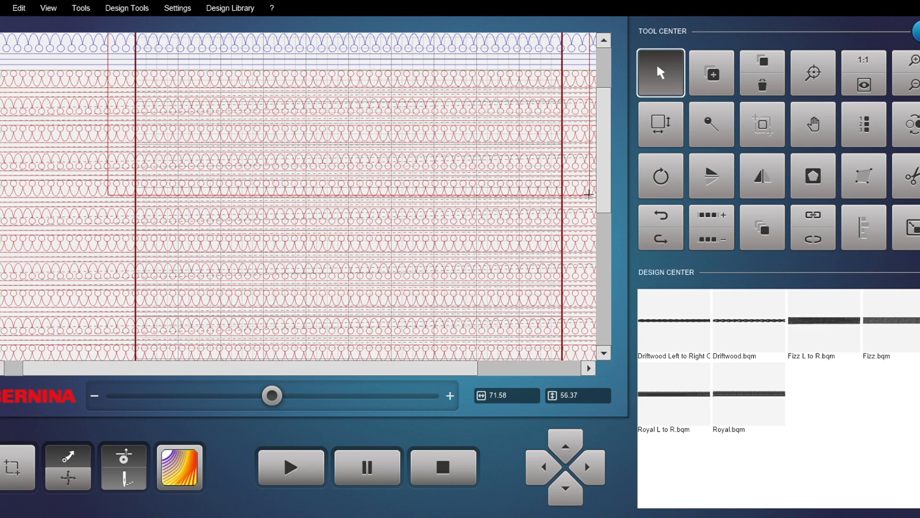
scroll(179, 114, down, 2)
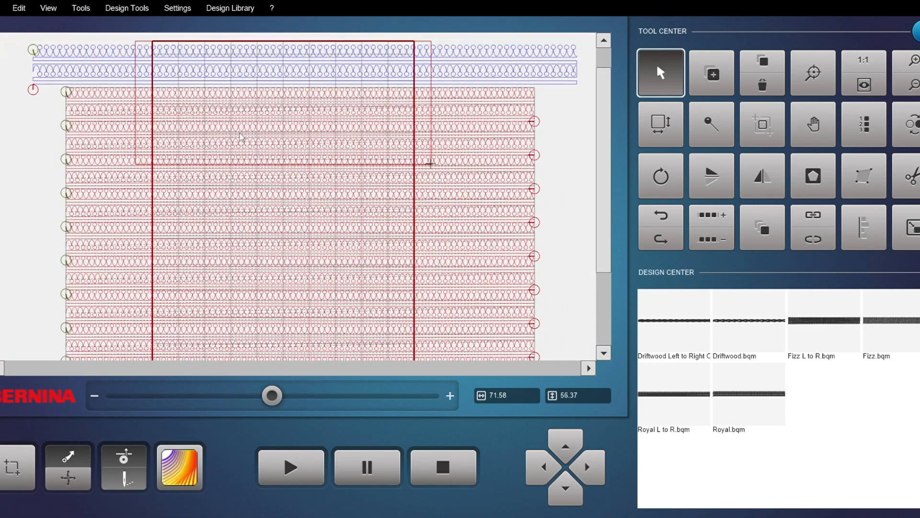
scroll(535, 101, down, 2)
scroll(536, 119, up, 1)
scroll(537, 119, down, 2)
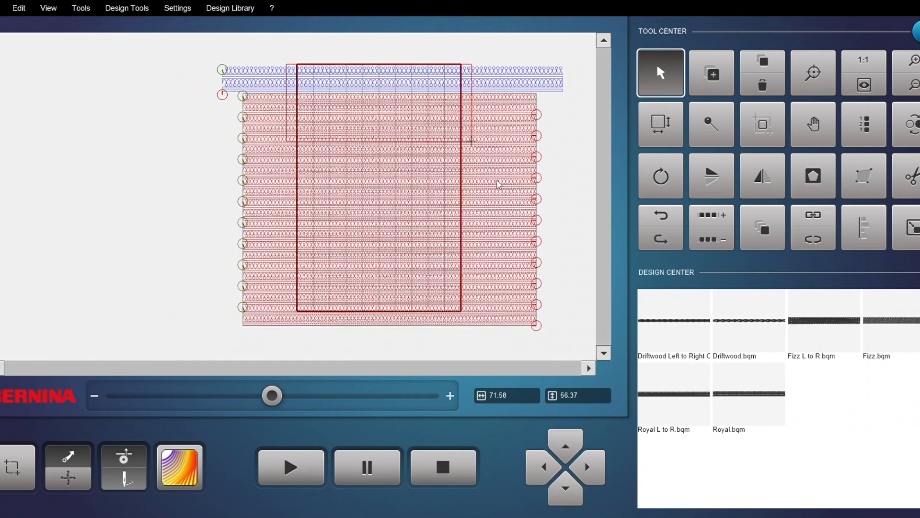
Step: Move the multiplied Royal rows aside, off the quilt's left side
drag(498, 185, 486, 191)
click(863, 87)
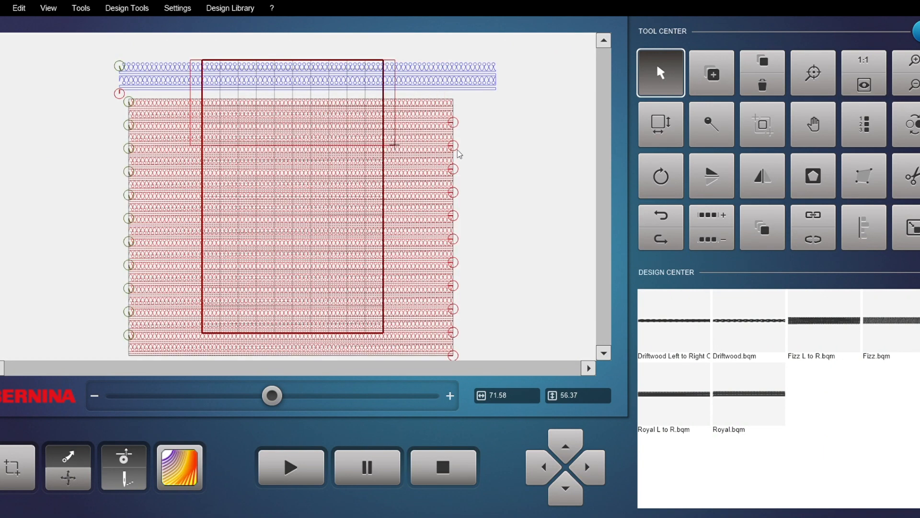
click(361, 74)
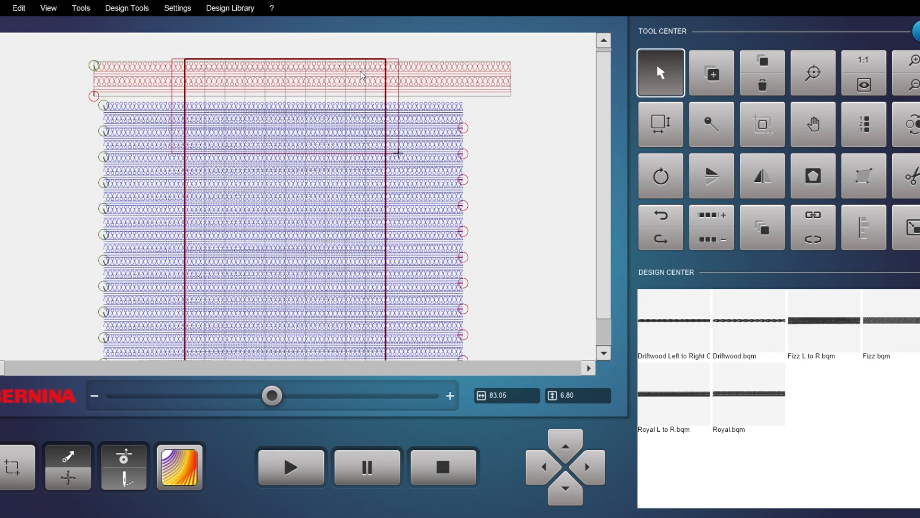
drag(356, 75, 357, 76)
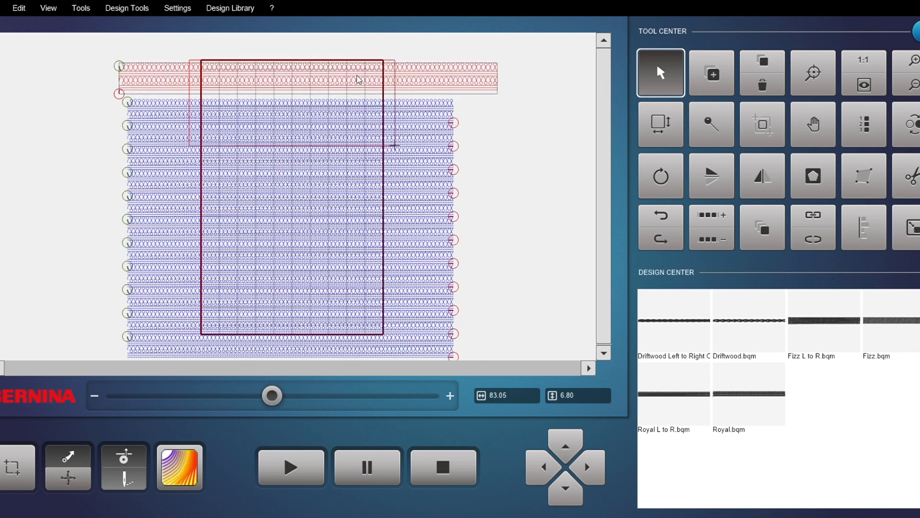
click(346, 148)
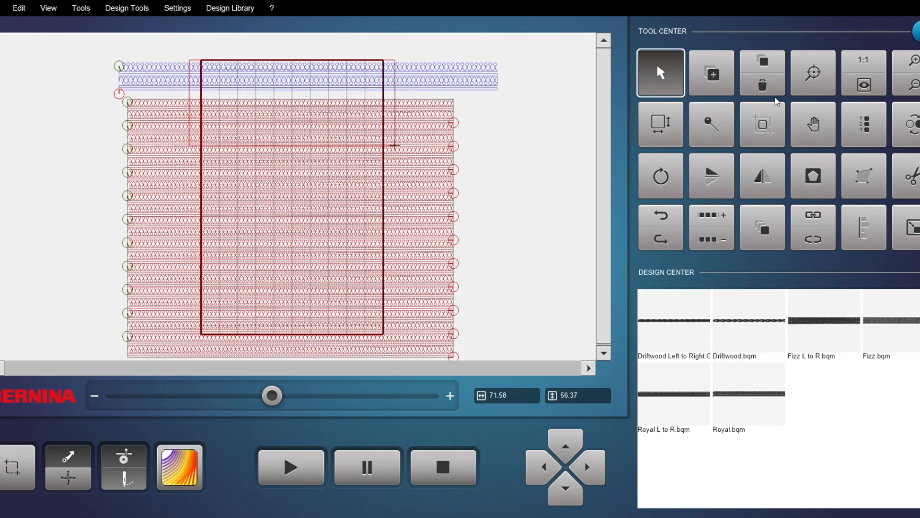
drag(317, 118, 234, 181)
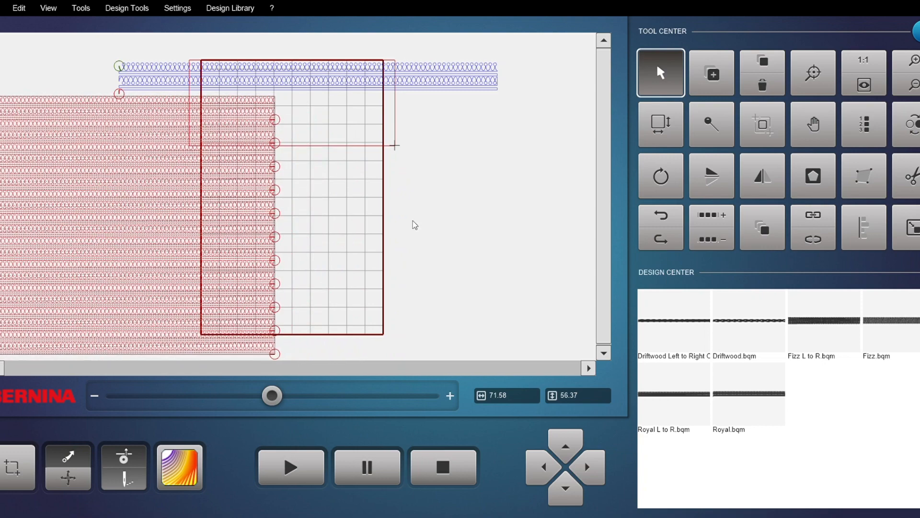
Step: Add a Fizz L to R row, delete the multiplied Royal rows, and place Fizz across the quilt's upper part
double_click(824, 322)
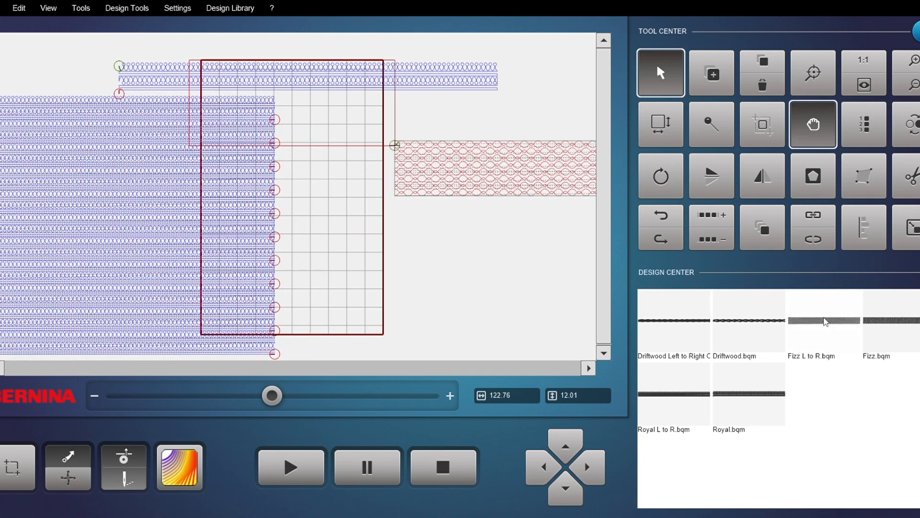
drag(422, 187, 224, 207)
click(174, 121)
click(762, 85)
drag(301, 194, 226, 128)
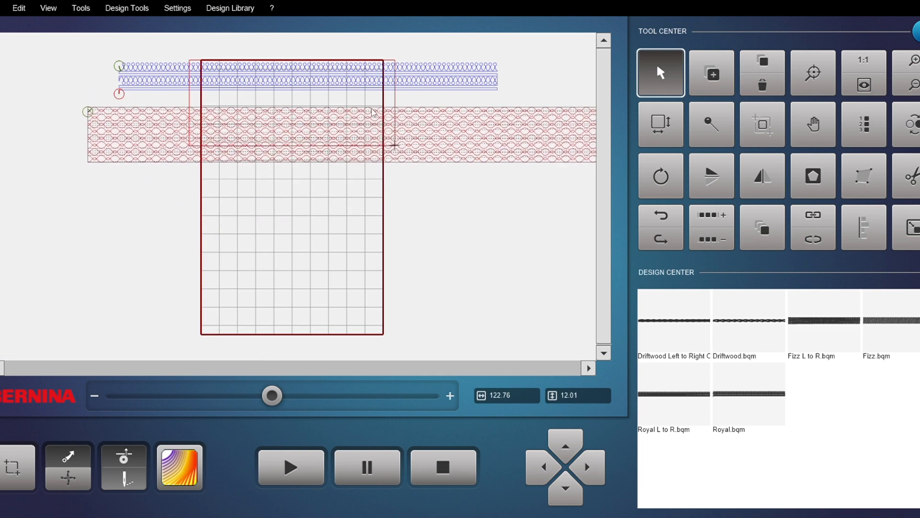
Step: Add a Fizz row and place it below the Fizz L to R row
click(916, 330)
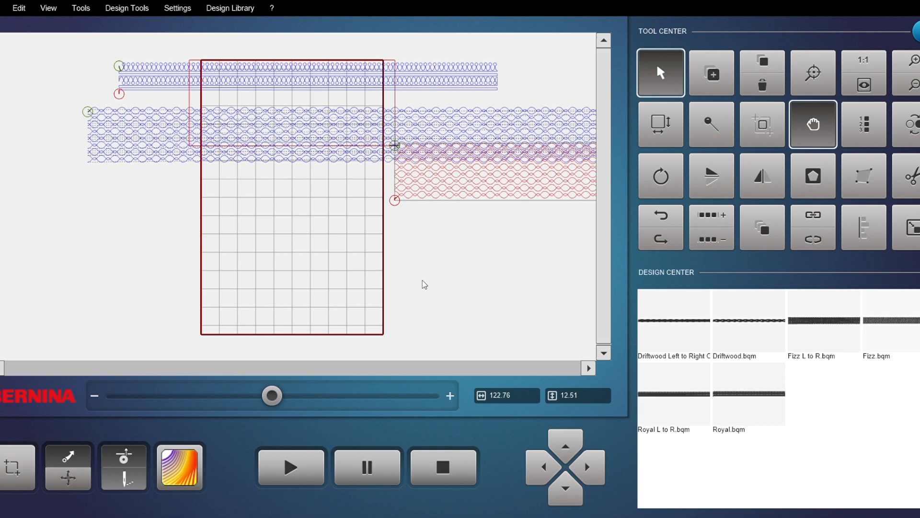
drag(436, 203, 125, 223)
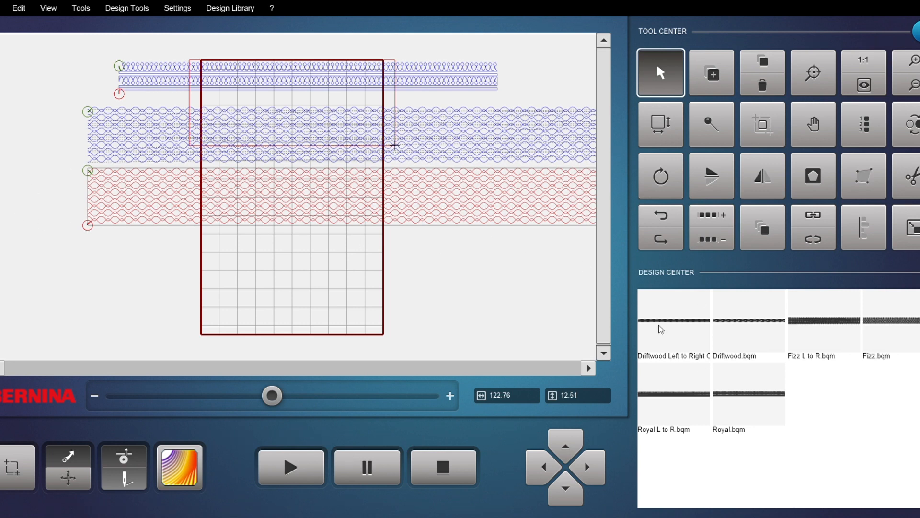
Step: Add Driftwood and Driftwood Left to Right rows below the Fizz rows for comparison
click(770, 323)
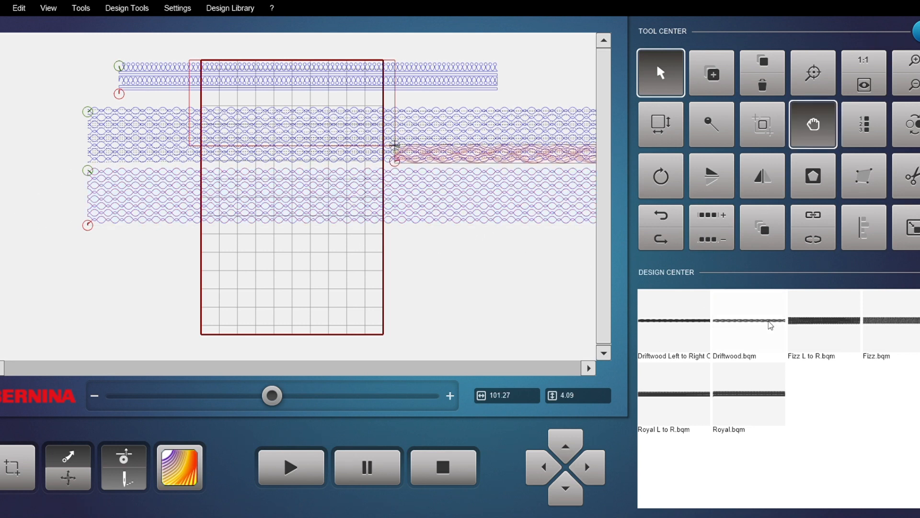
drag(470, 167, 122, 239)
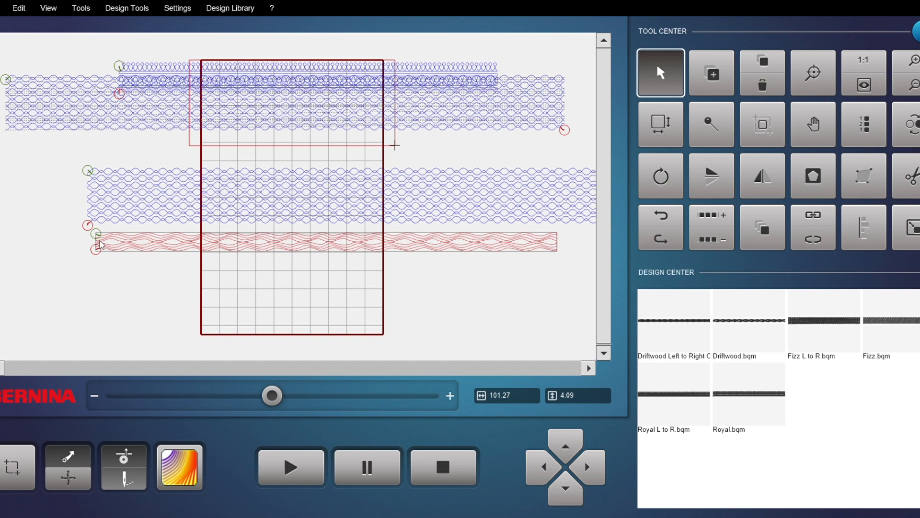
click(667, 327)
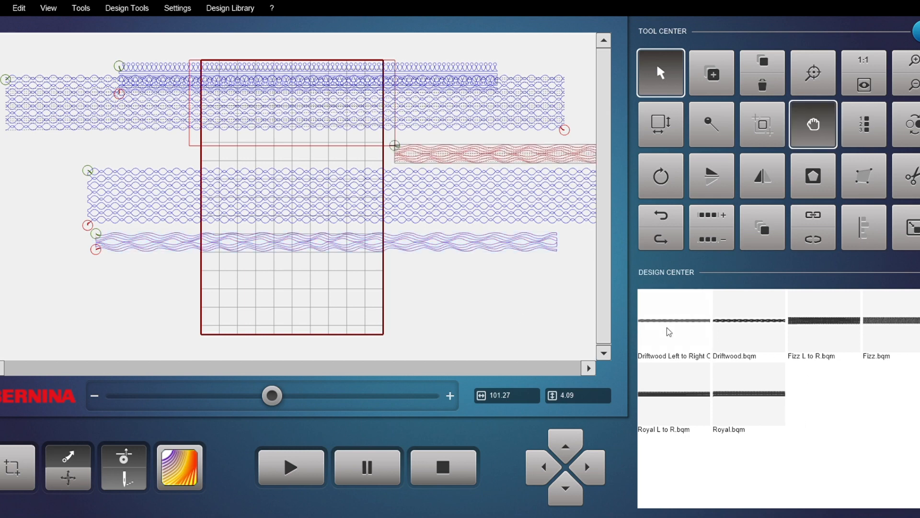
drag(392, 156, 107, 269)
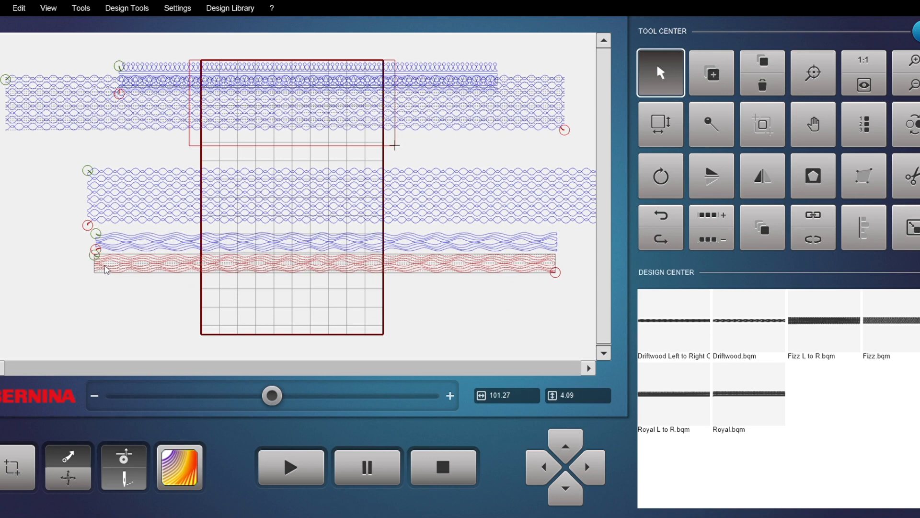
Step: Delete both Fizz rows and the original Royal row
click(227, 202)
click(762, 85)
click(455, 124)
click(763, 85)
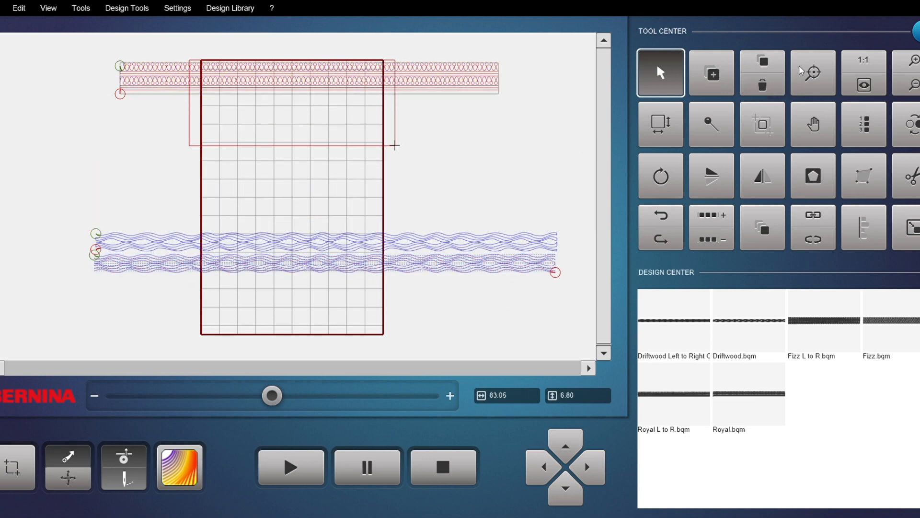
click(763, 86)
Step: Move the Driftwood row to the quilt's top edge and delete the Driftwood Left to Right row
drag(298, 238, 296, 72)
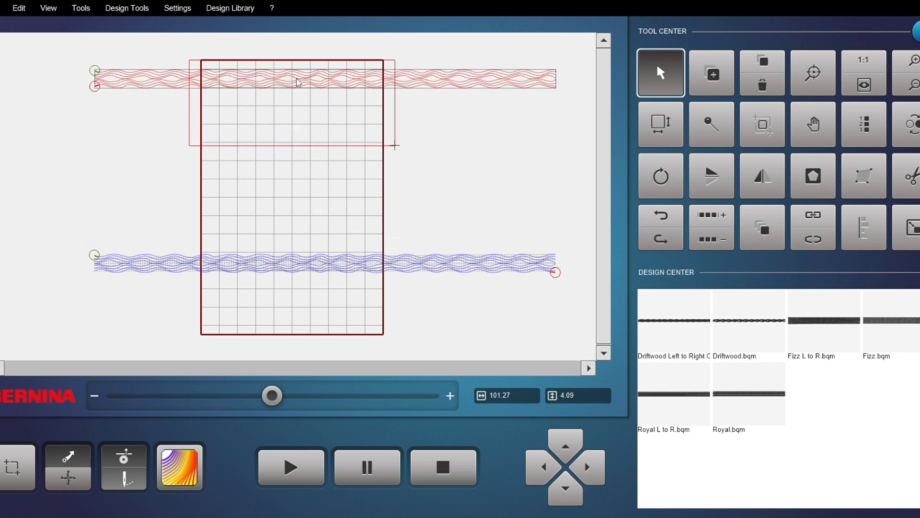
drag(277, 263, 285, 137)
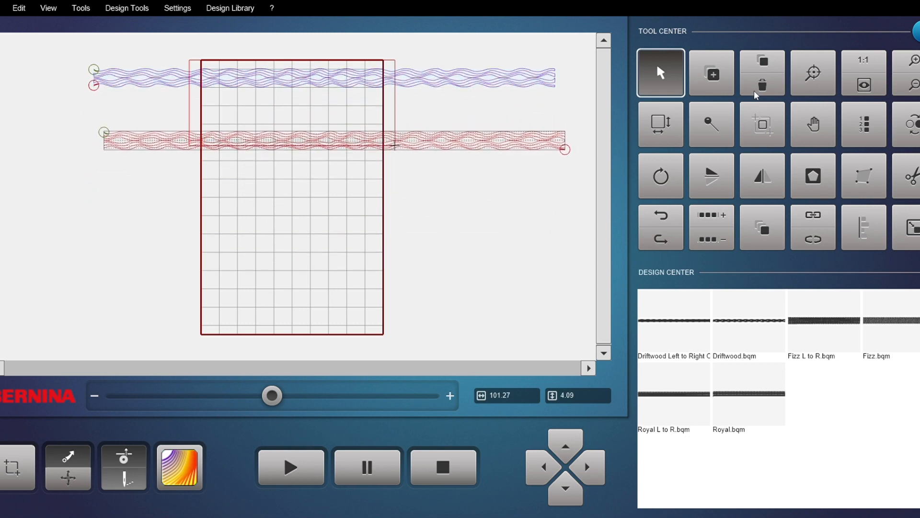
click(763, 92)
Step: Trim the Driftwood row with a vertical trim line at the quilt's right edge
scroll(370, 49, up, 4)
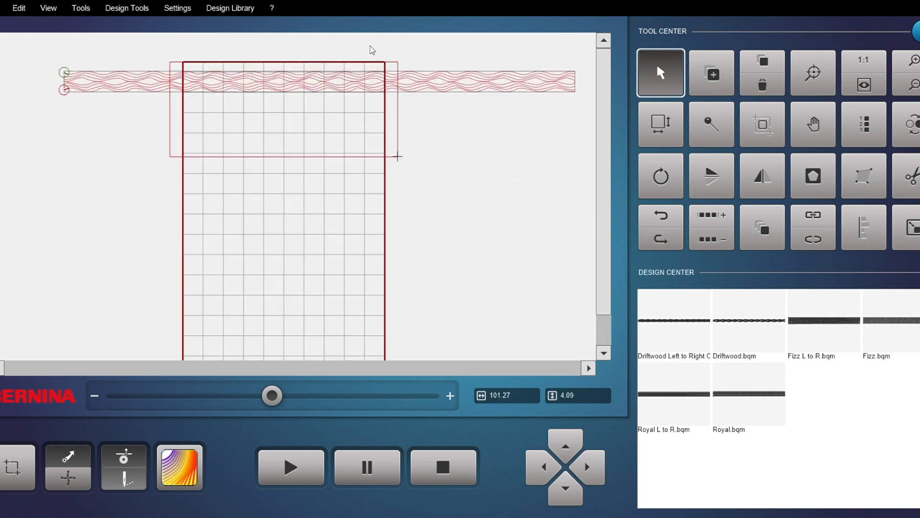
drag(226, 118, 235, 99)
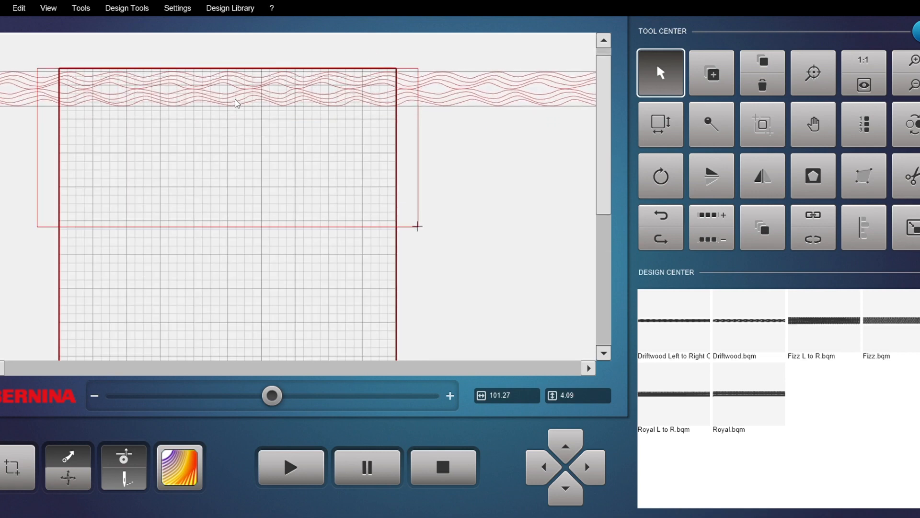
click(913, 175)
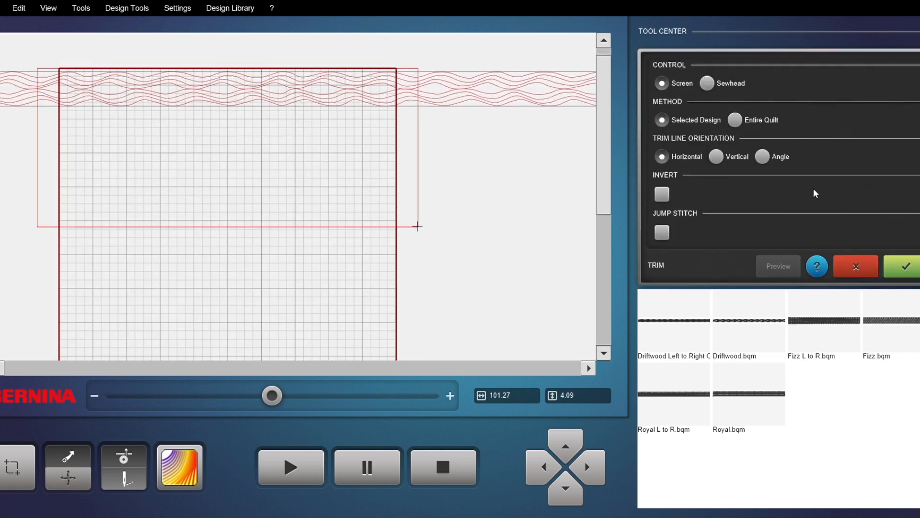
click(717, 157)
click(408, 77)
click(404, 81)
click(906, 266)
Step: Trim the row with a vertical trim line at the quilt's left edge, with Invert enabled
click(912, 175)
click(718, 157)
click(49, 87)
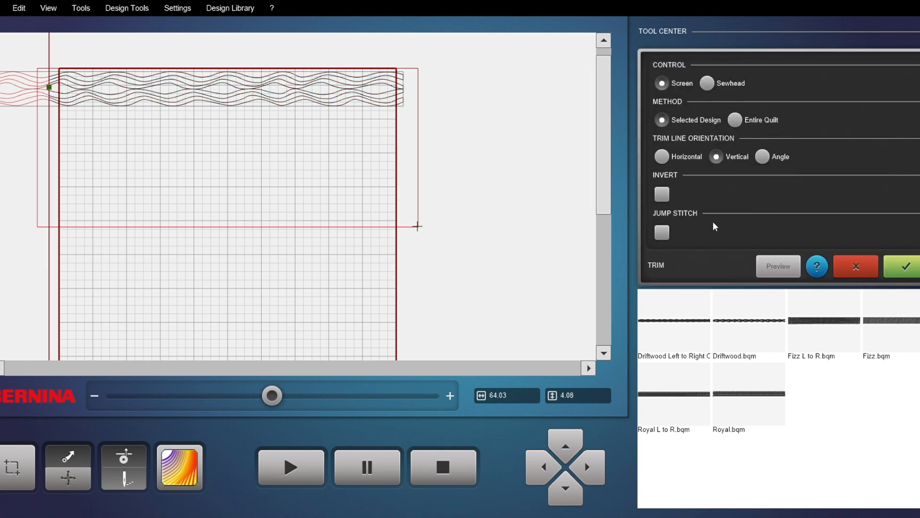
click(662, 195)
click(911, 267)
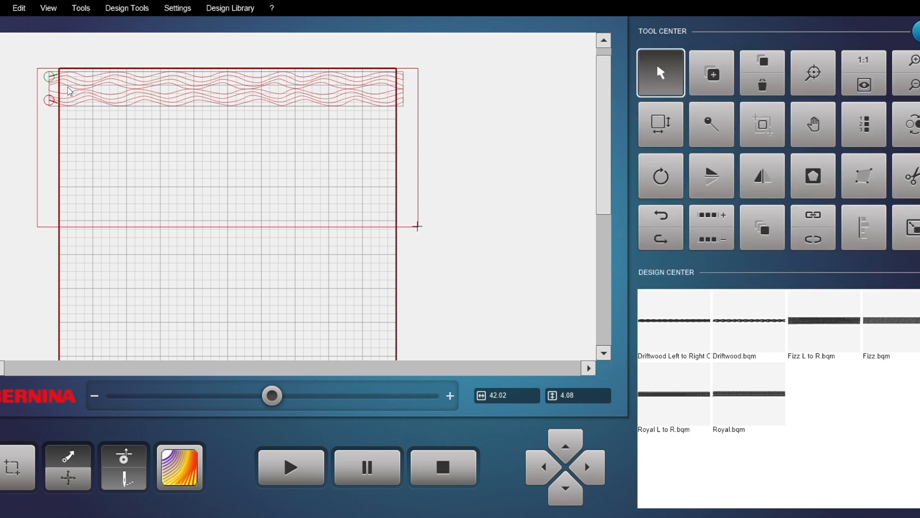
Step: Nudge the trimmed row onto the quilt's top edge and multiply it down to 4 rows with 0.25 inch spacing
drag(164, 82, 163, 75)
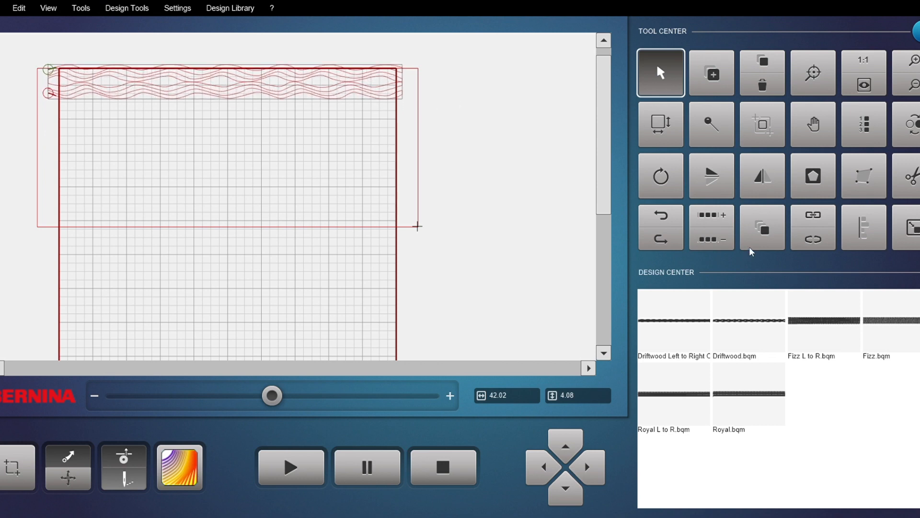
click(757, 229)
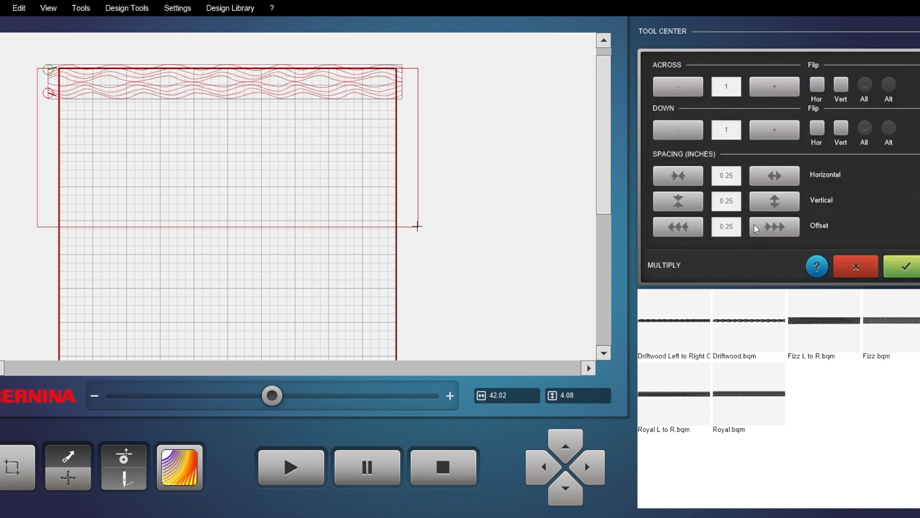
click(784, 128)
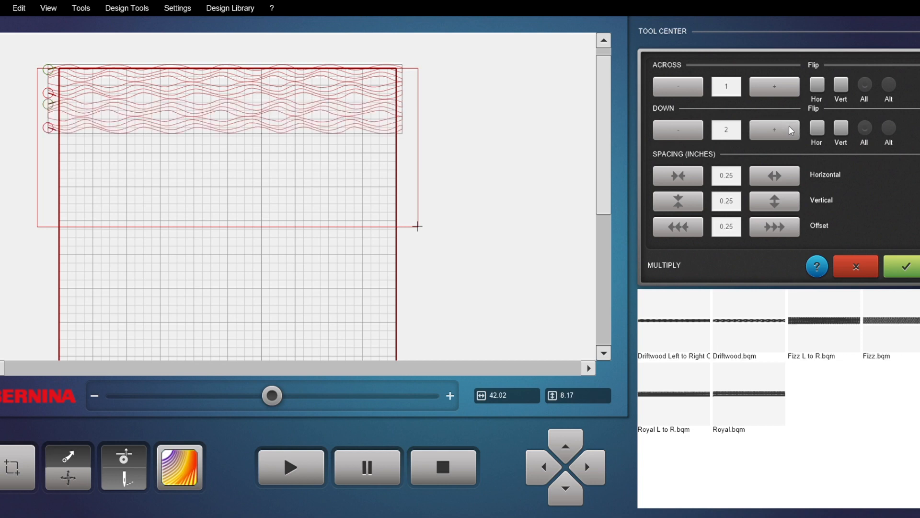
click(819, 130)
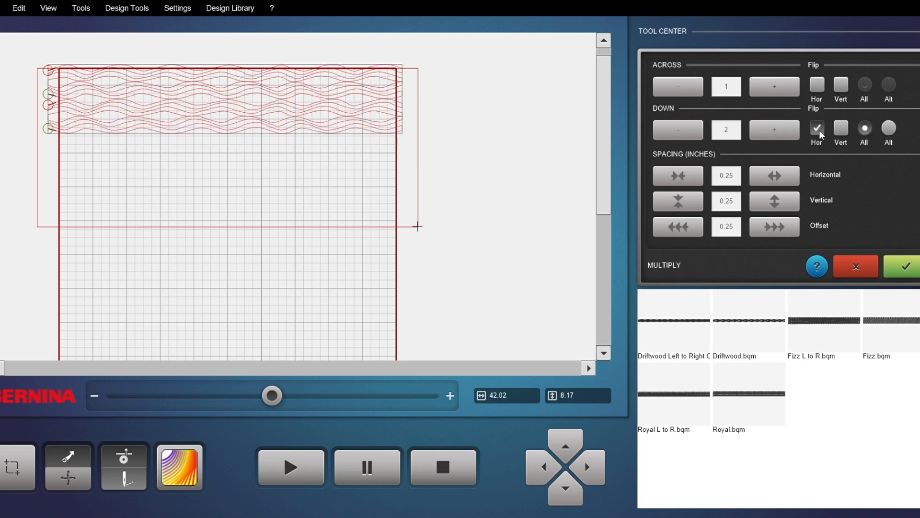
click(890, 131)
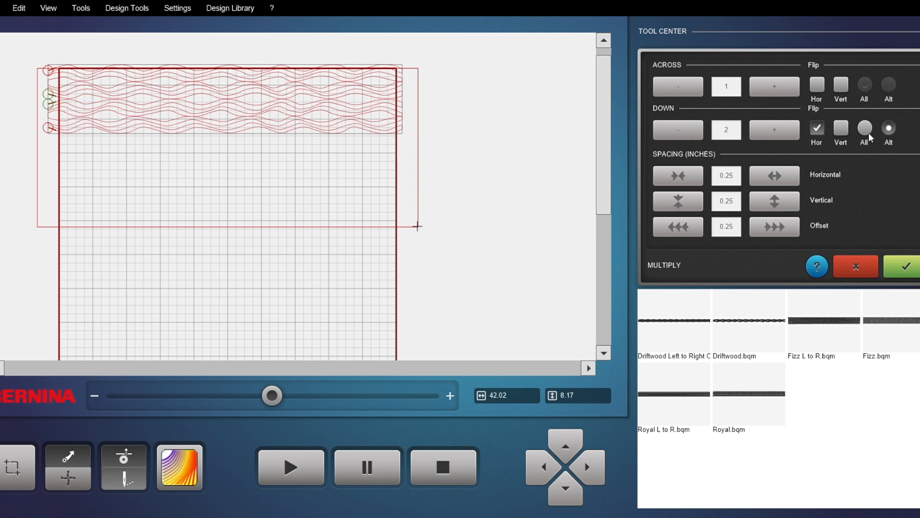
click(841, 129)
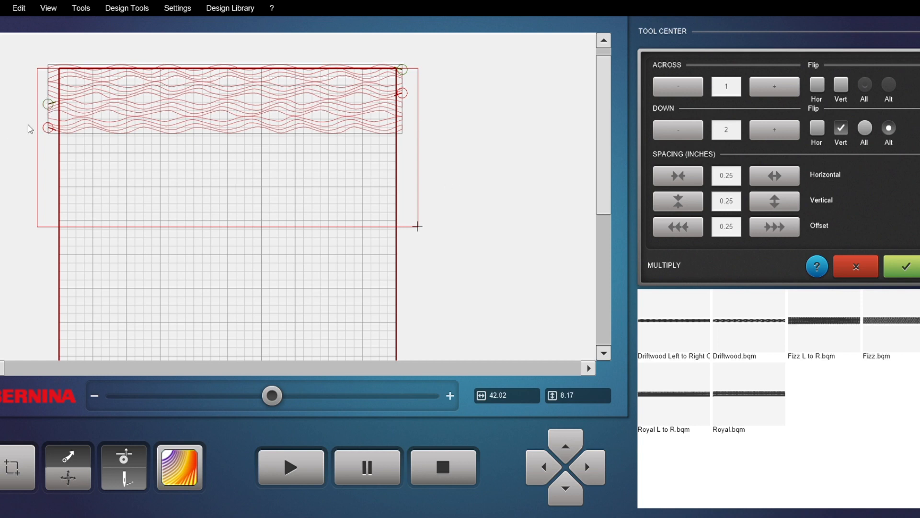
click(839, 128)
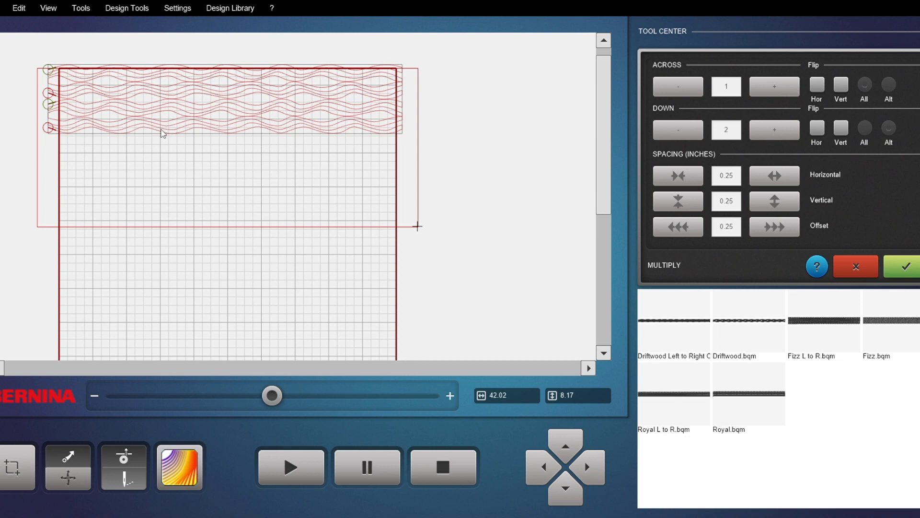
click(771, 129)
click(773, 128)
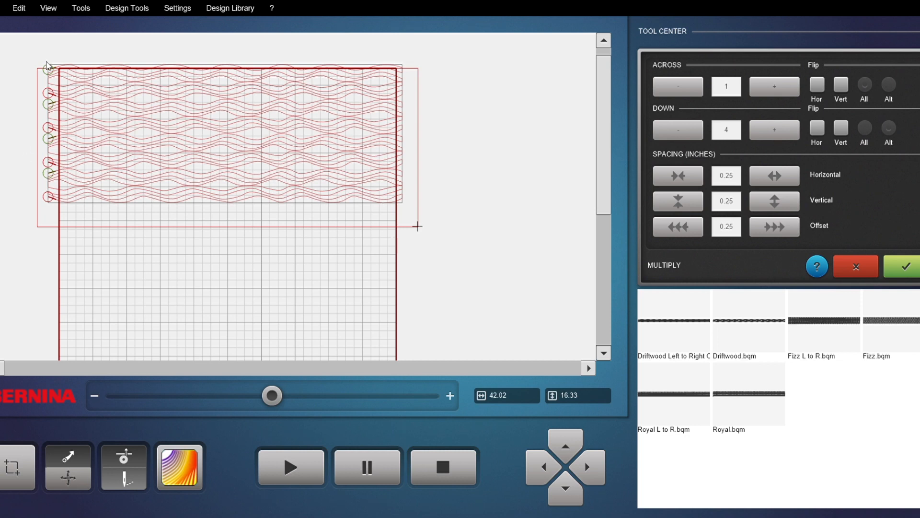
click(910, 272)
Step: Link the four Driftwood rows into one continuous design
click(807, 242)
click(377, 86)
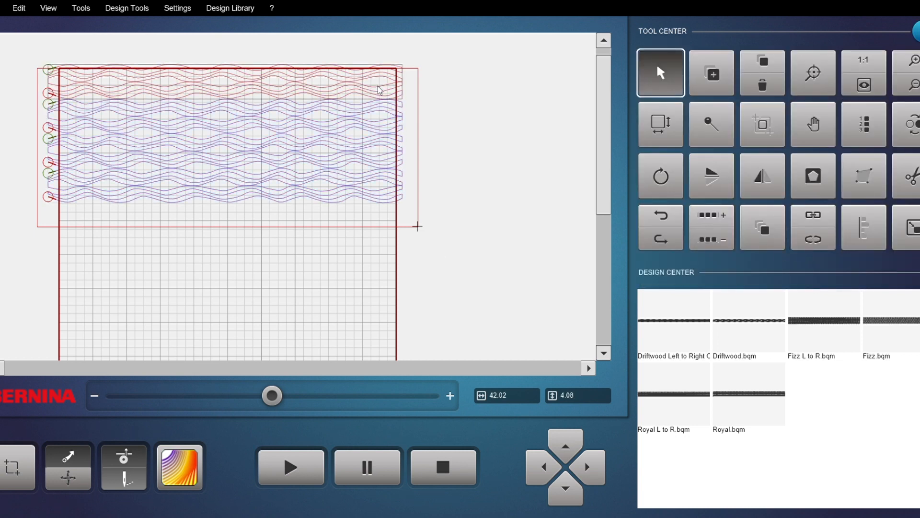
click(831, 221)
click(668, 133)
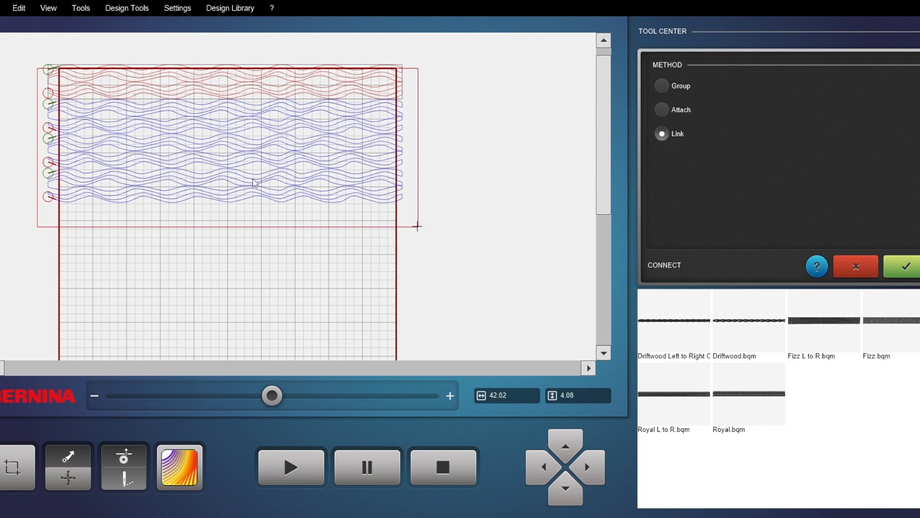
click(68, 116)
click(68, 175)
click(892, 268)
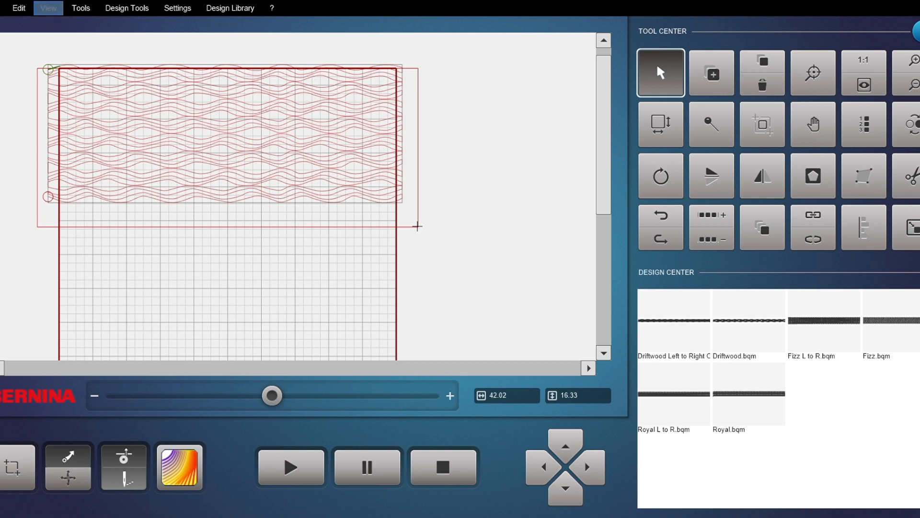
drag(362, 140, 363, 139)
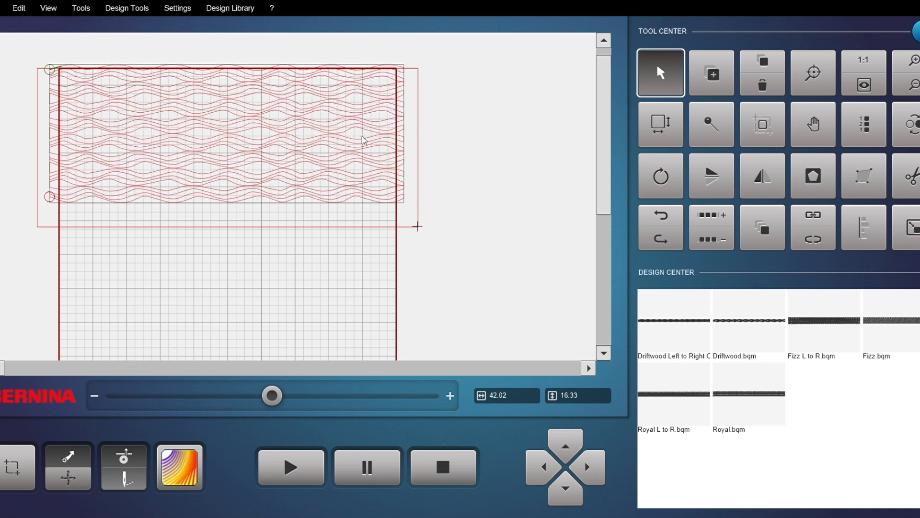